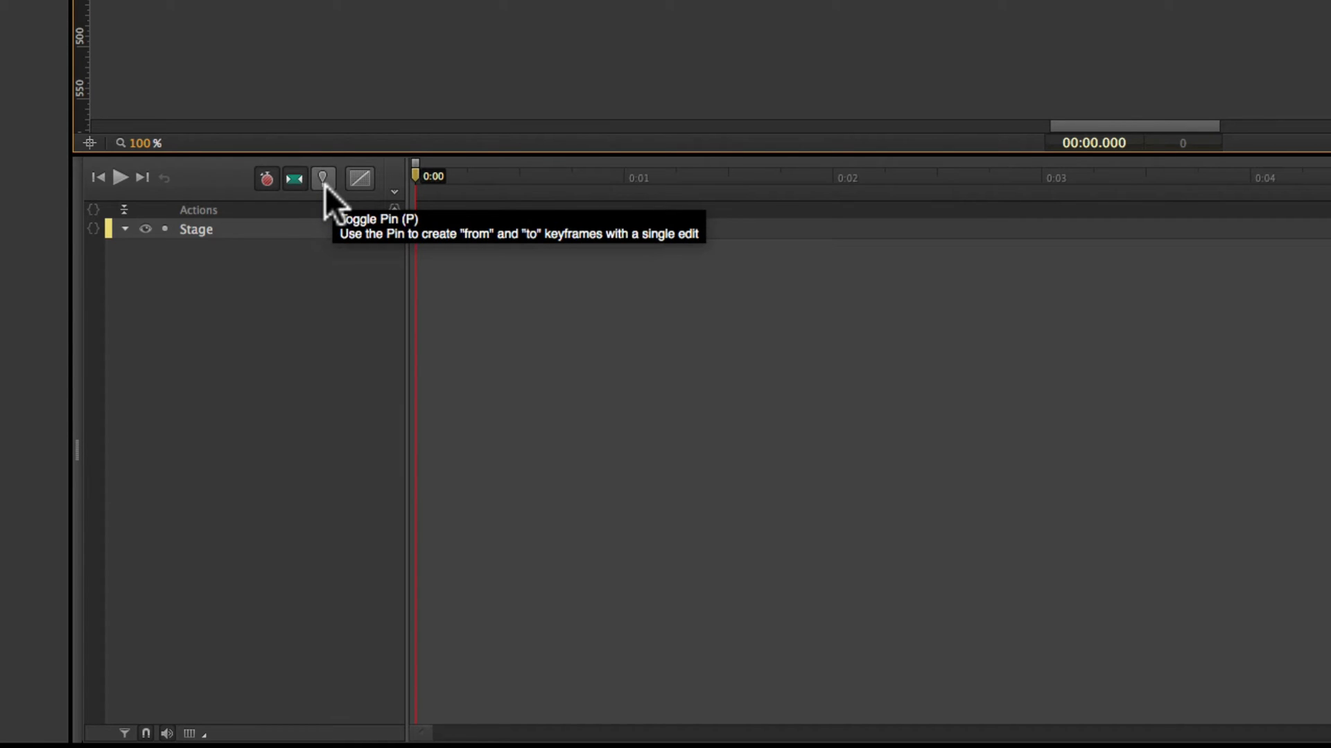
# Review the transition easing types Ease In, Ease Out, Ease In Out and Swing, and leave the easing on Linear.
pyautogui.click(362, 180)
pyautogui.click(381, 229)
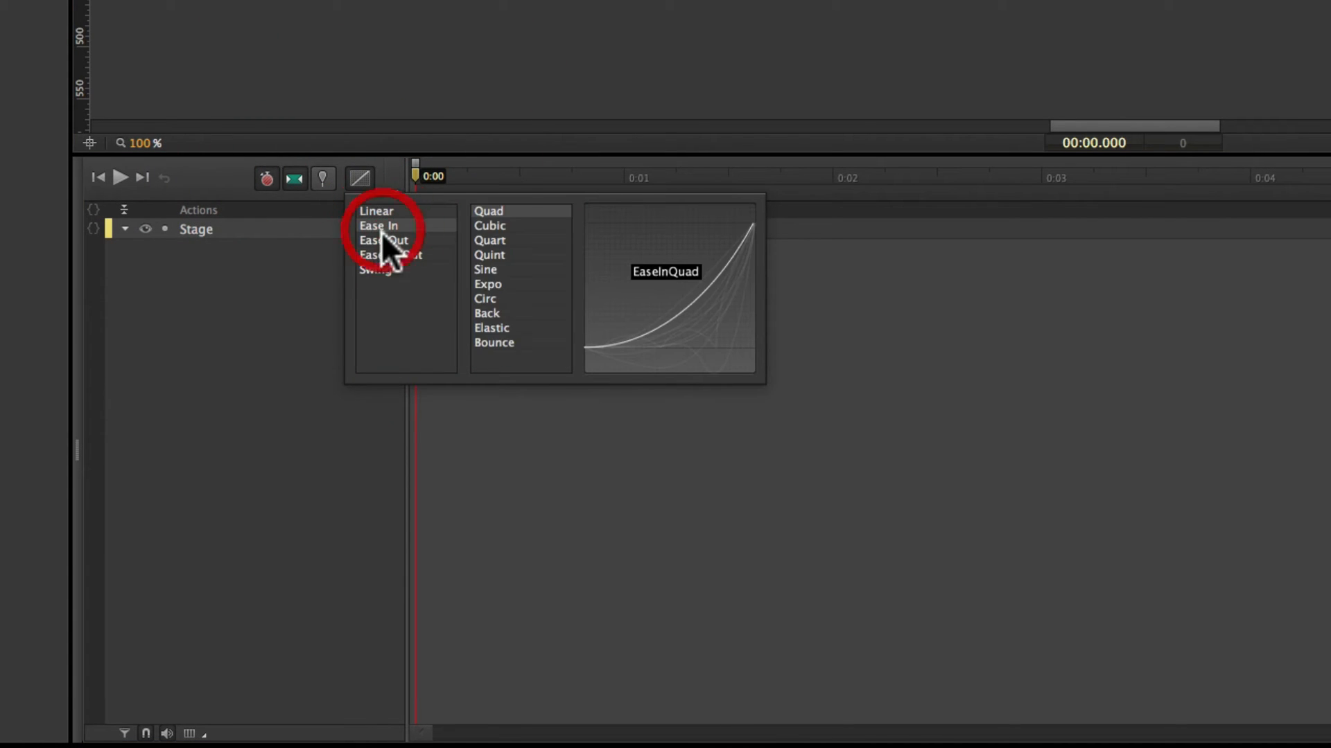
pyautogui.click(384, 242)
pyautogui.click(384, 255)
pyautogui.click(389, 271)
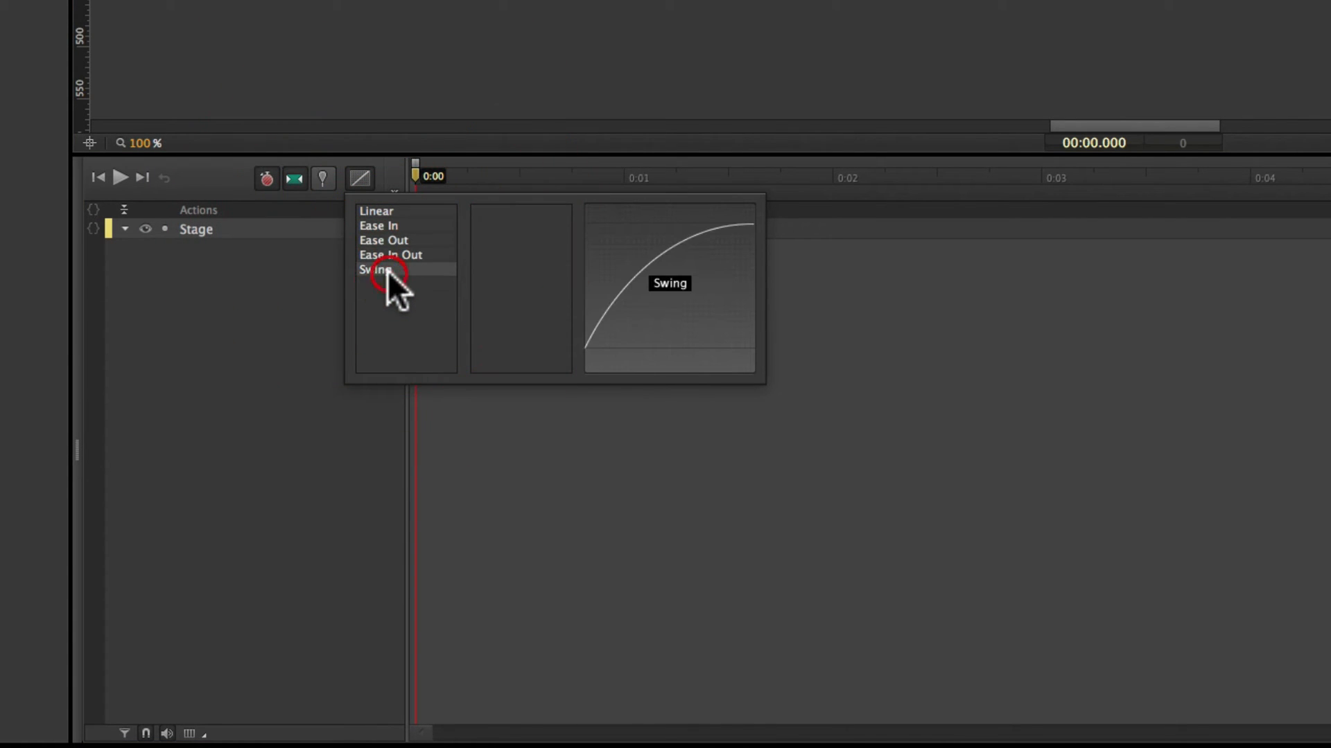
pyautogui.click(390, 253)
pyautogui.click(388, 240)
pyautogui.click(381, 210)
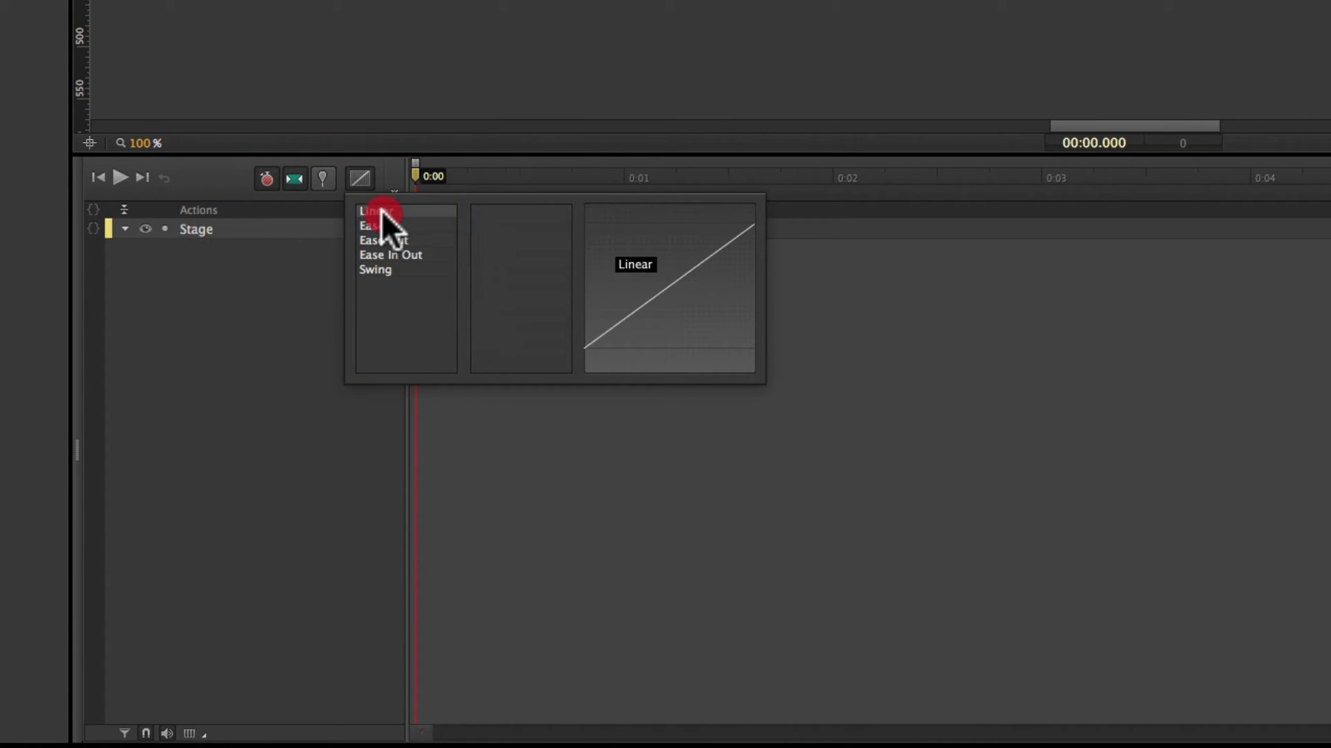
pyautogui.click(233, 177)
pyautogui.click(505, 185)
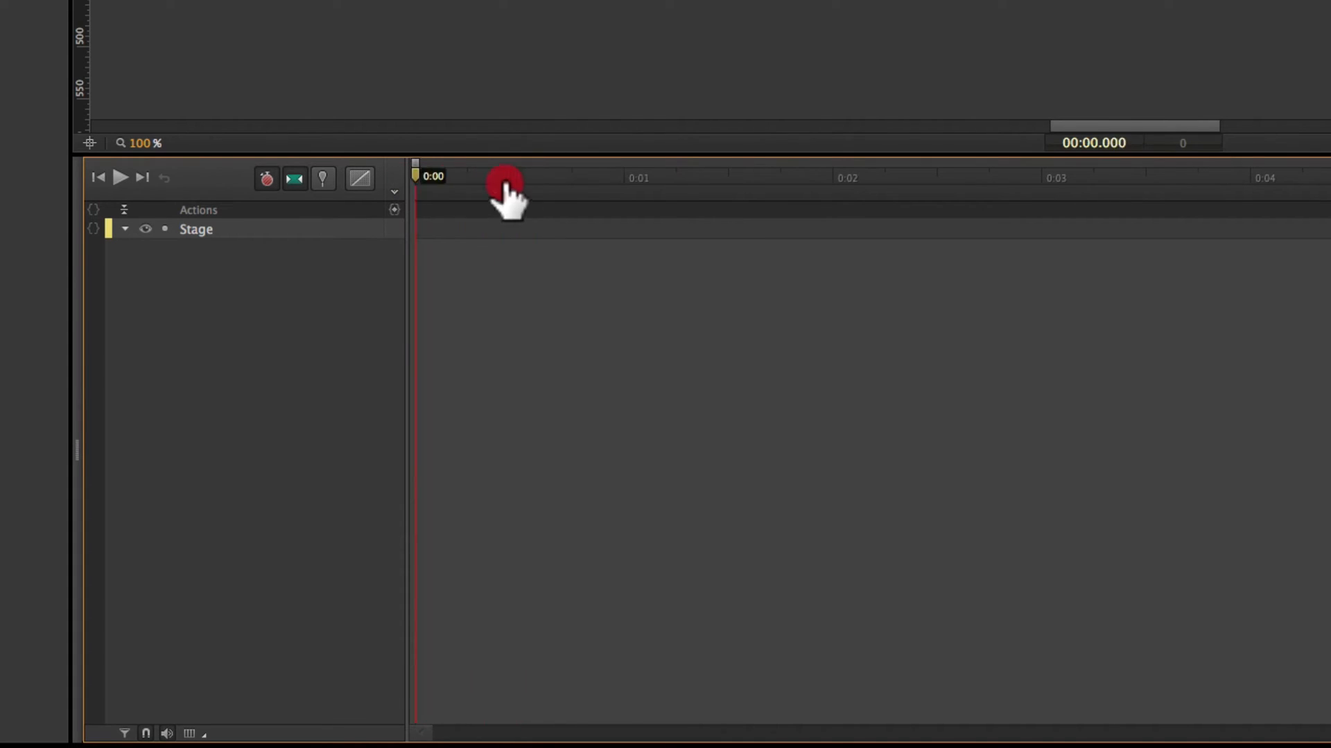
pyautogui.moveTo(505, 185); pyautogui.dragTo(365, 180)
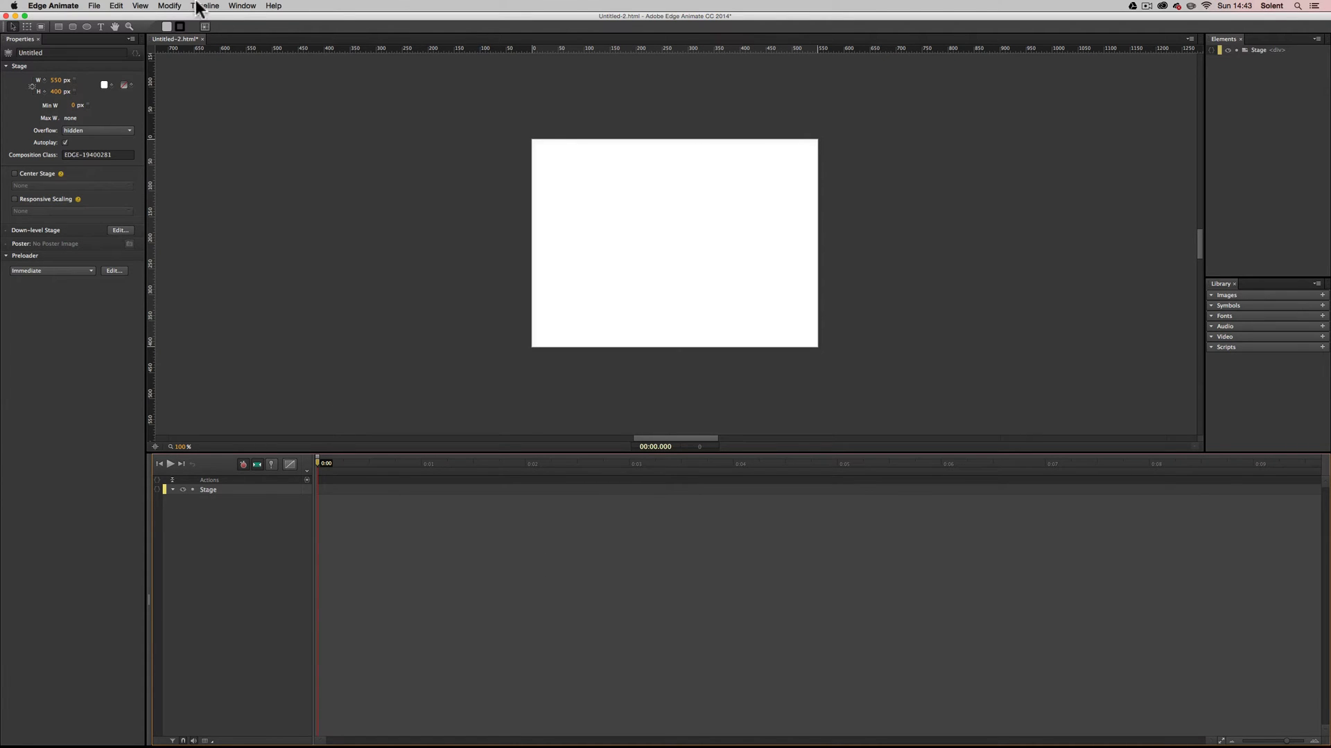
# Show the timeline grid and set its spacing to 10 / second.
pyautogui.click(210, 7)
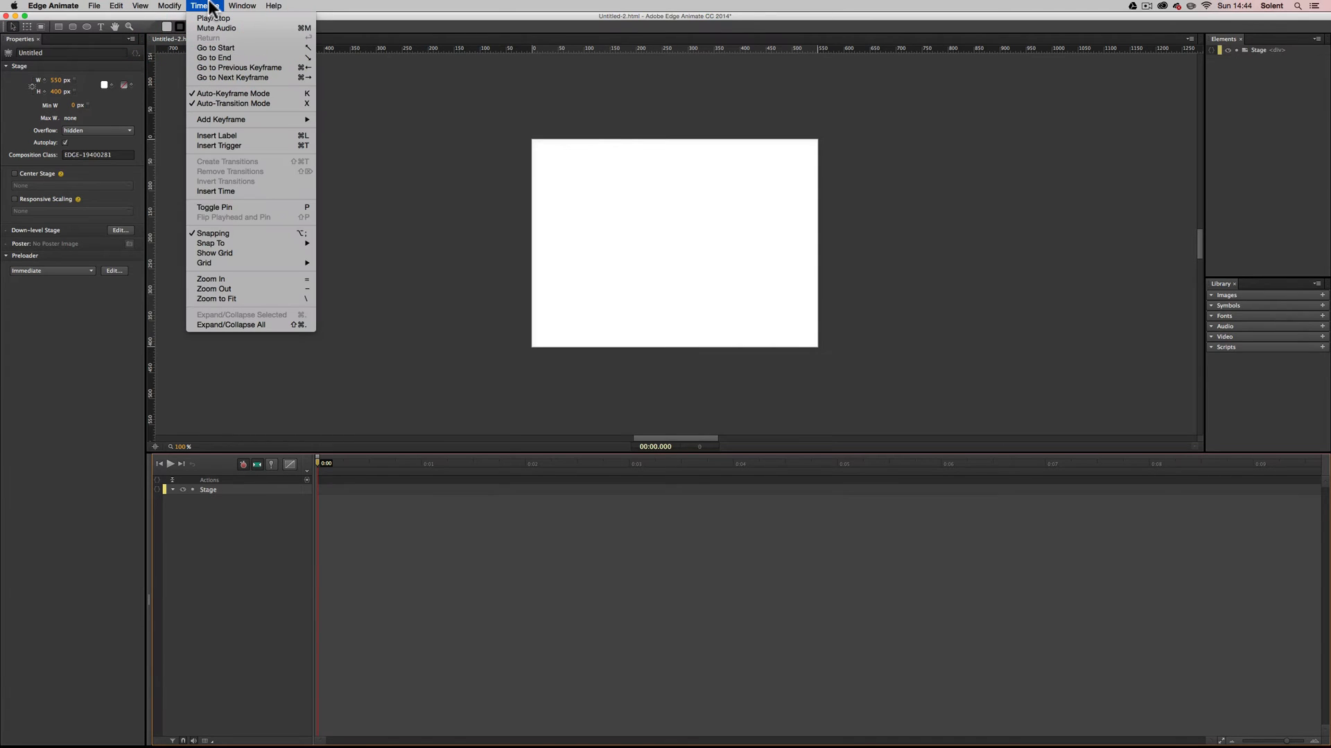
pyautogui.click(253, 265)
pyautogui.click(252, 255)
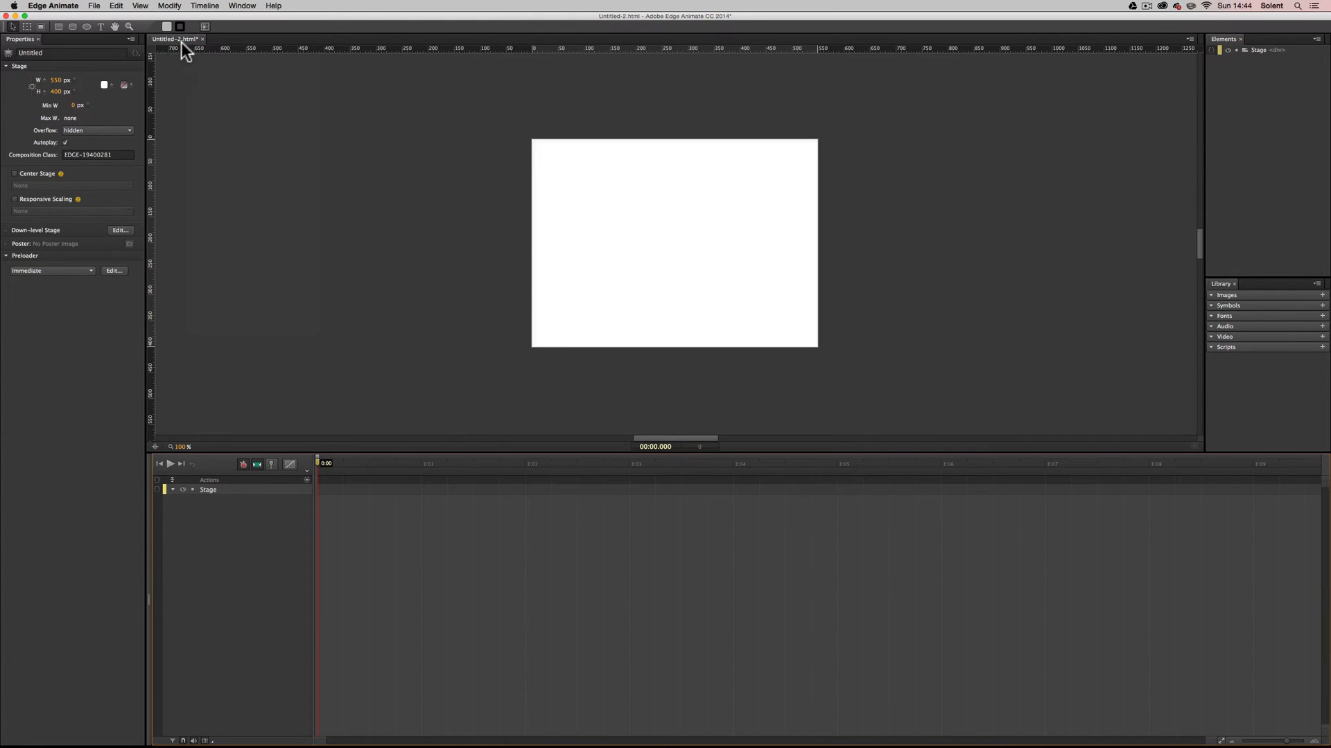
pyautogui.click(205, 6)
pyautogui.click(252, 263)
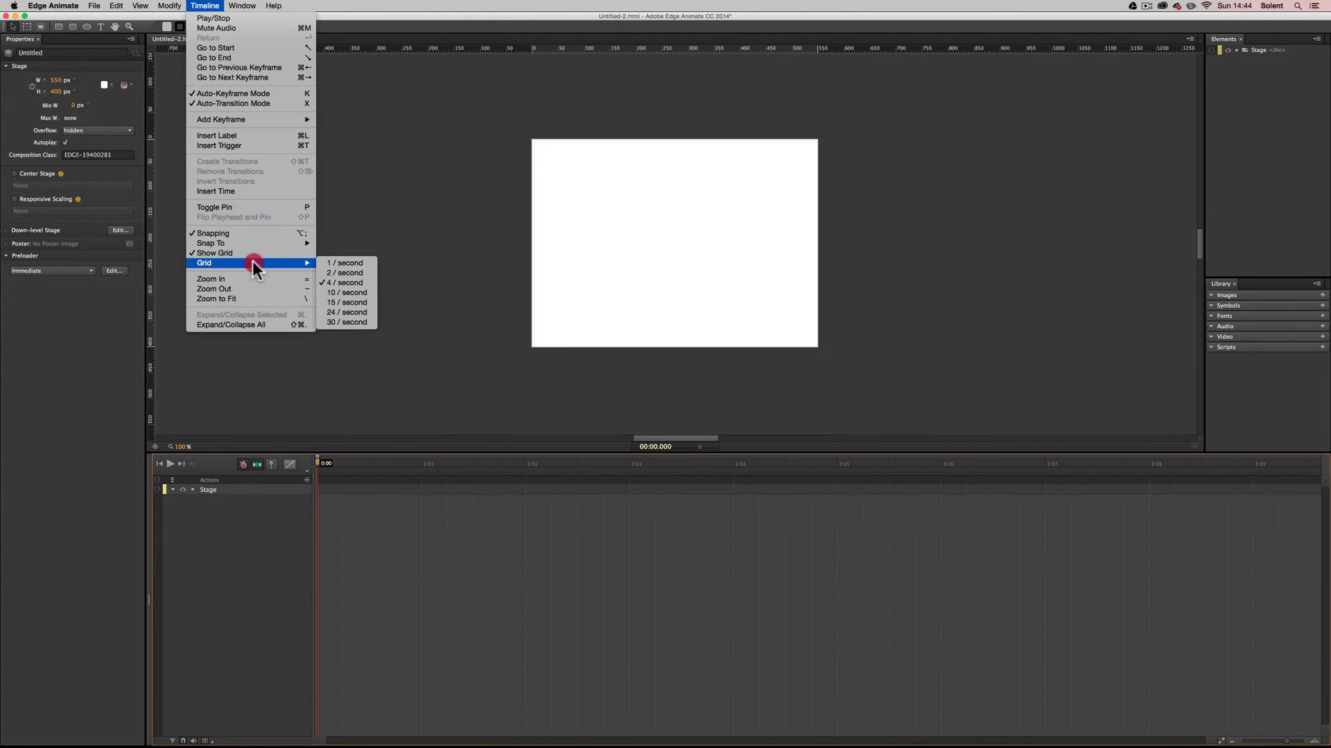
pyautogui.click(361, 293)
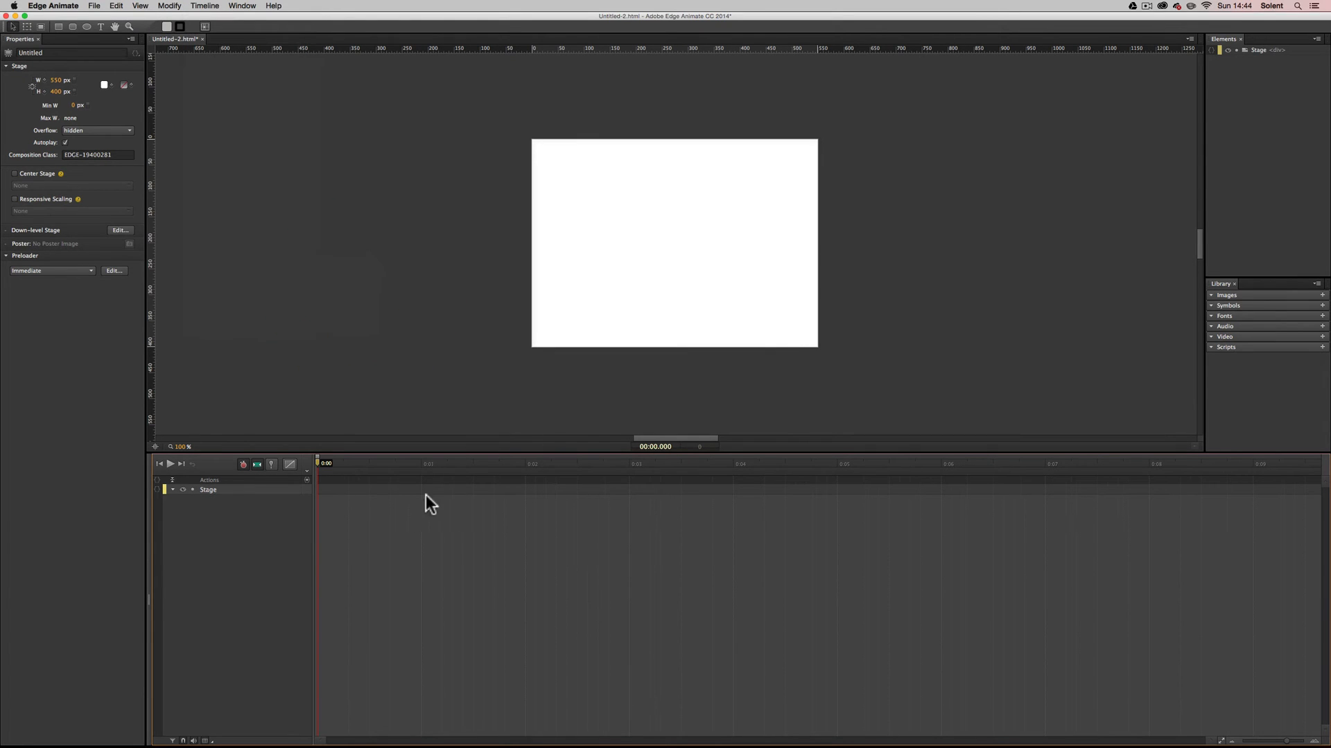
# Set the timeline grid spacing to 4 / second.
pyautogui.click(210, 741)
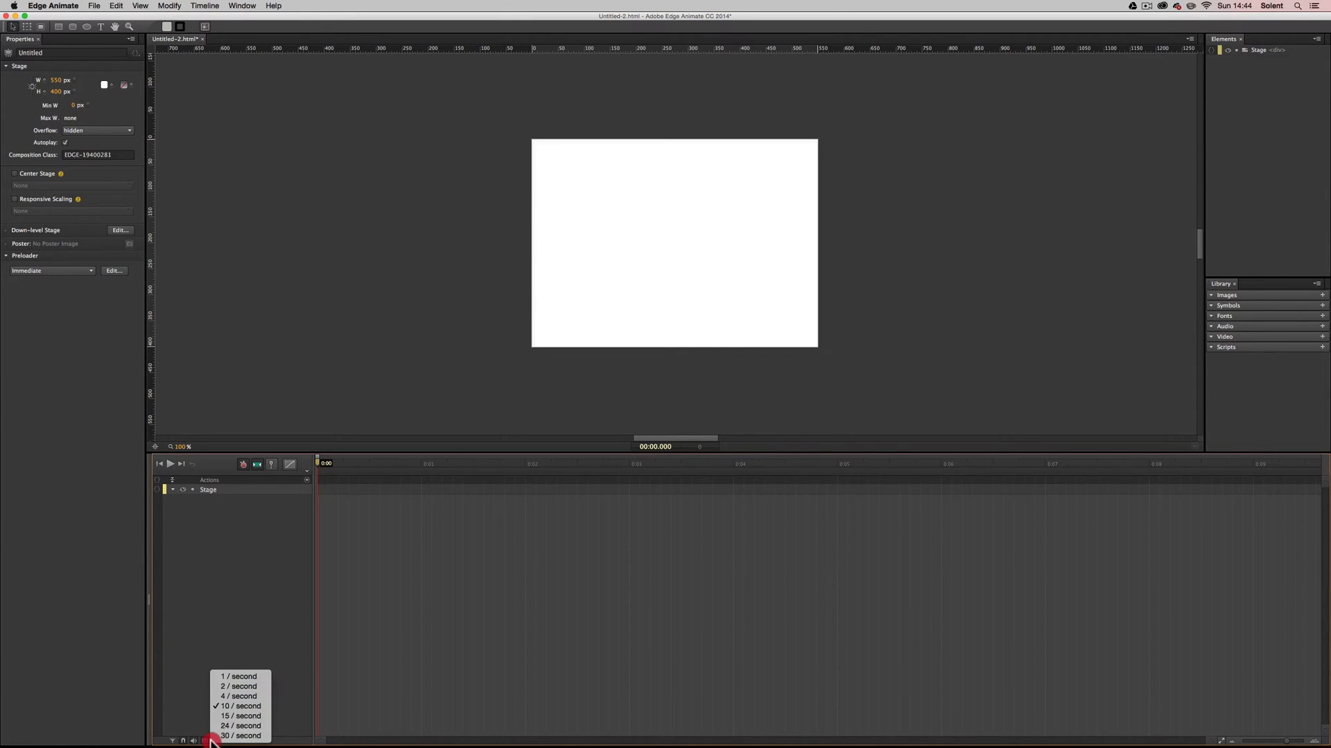
pyautogui.click(210, 741)
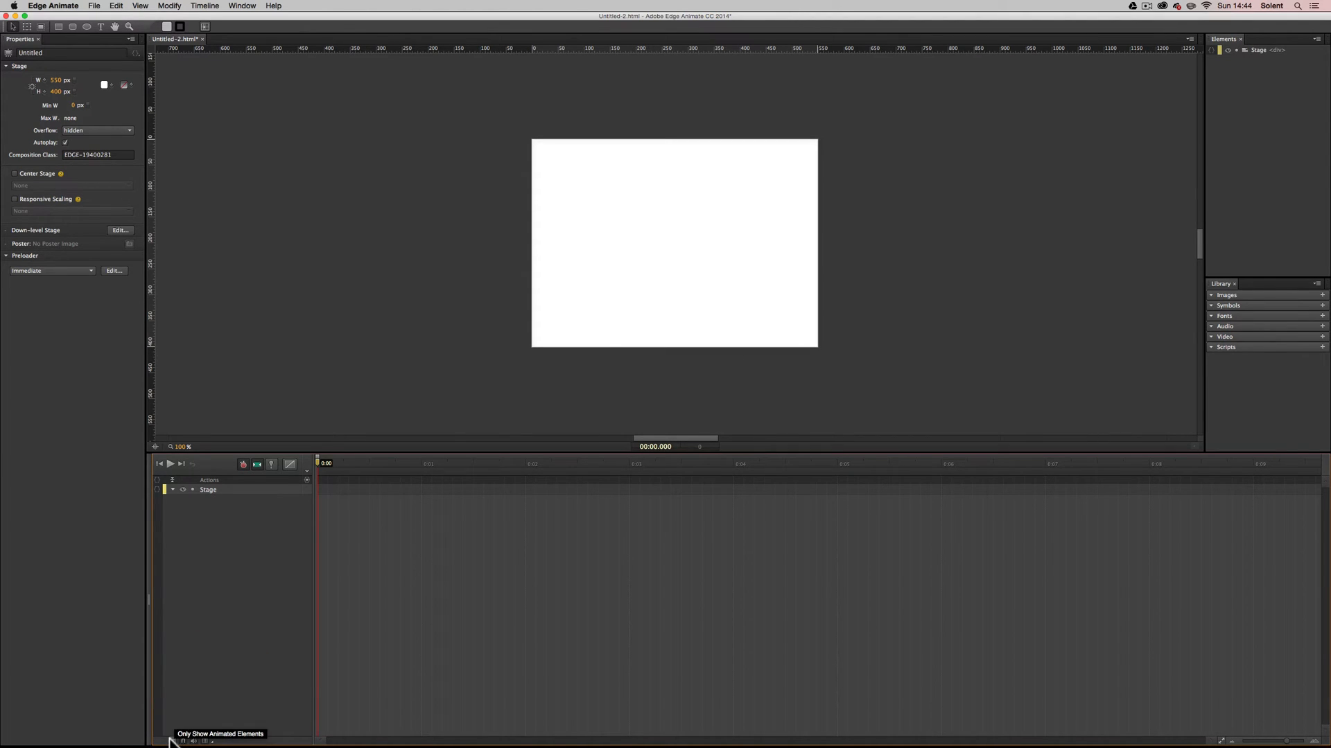
pyautogui.click(206, 741)
pyautogui.click(230, 695)
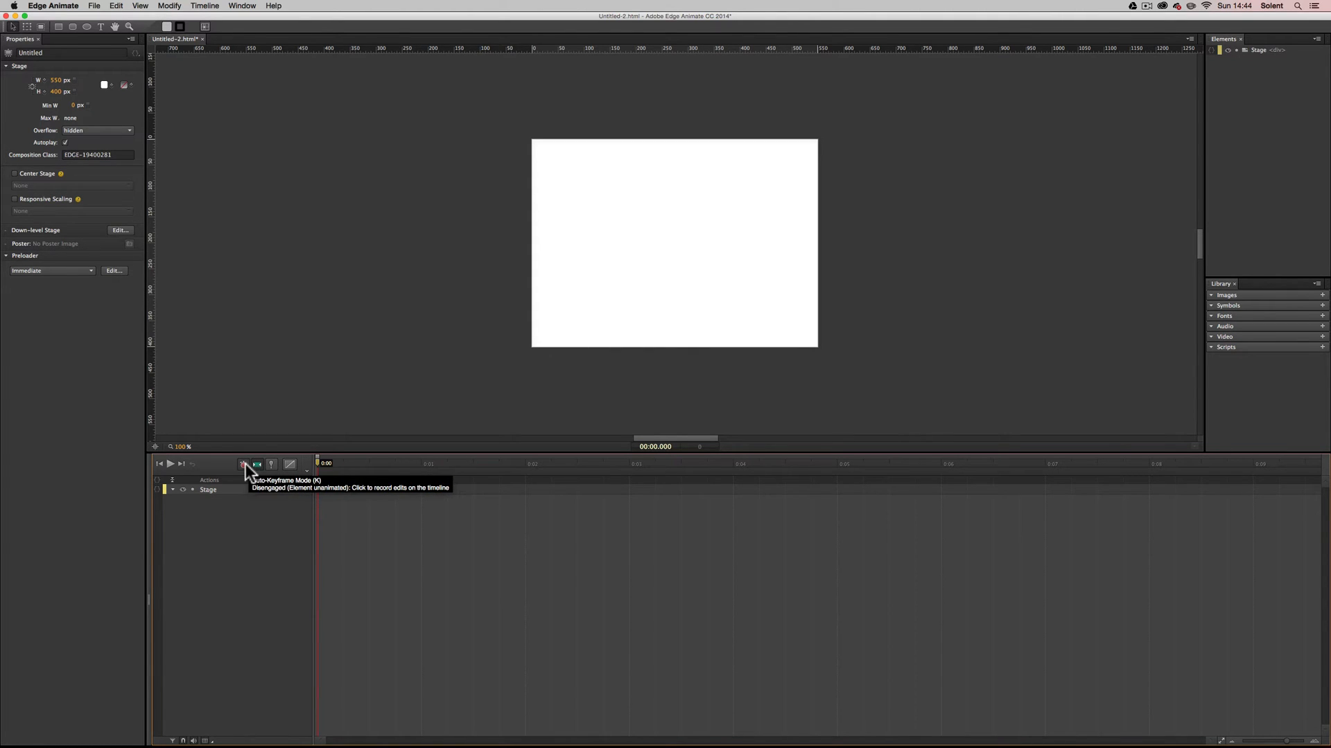
# Draw a rounded square about 249 px wide on the stage, at about X 110, Y 94 px, and fill it red.
pyautogui.click(72, 27)
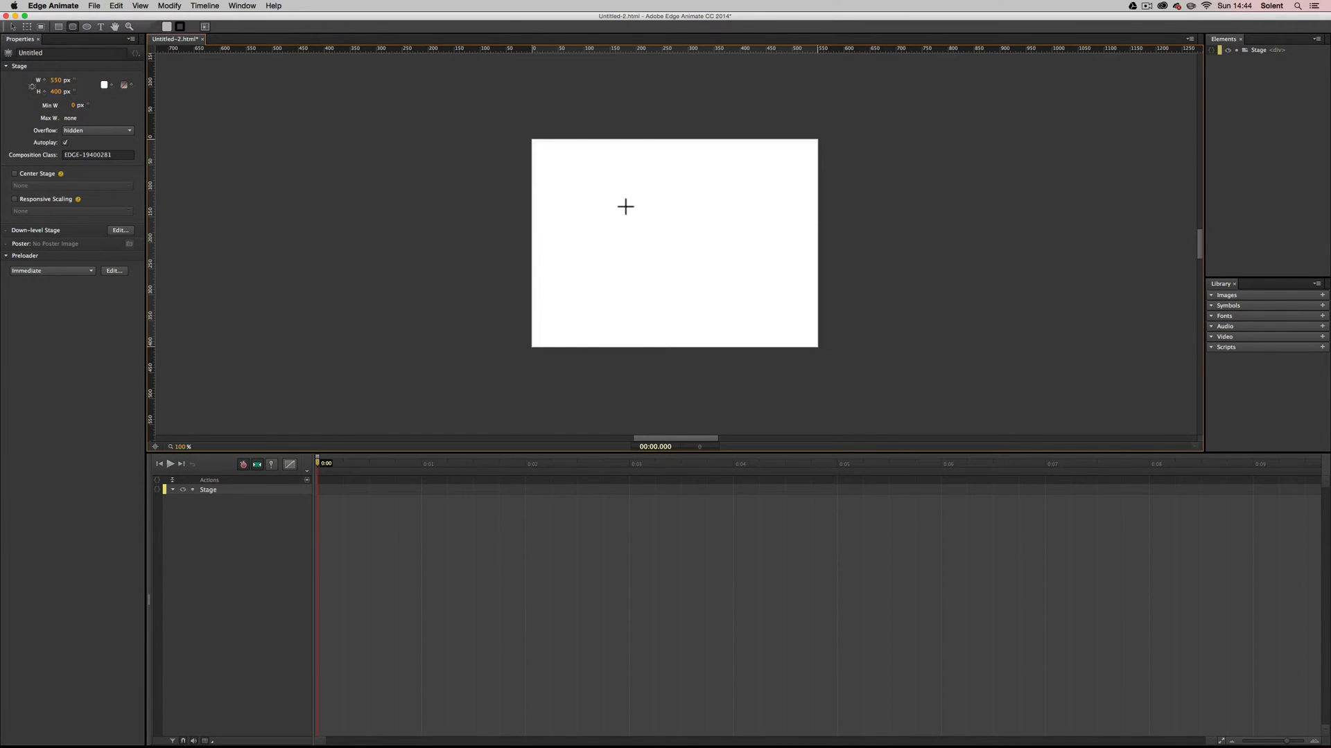
pyautogui.moveTo(589, 187); pyautogui.dragTo(718, 273)
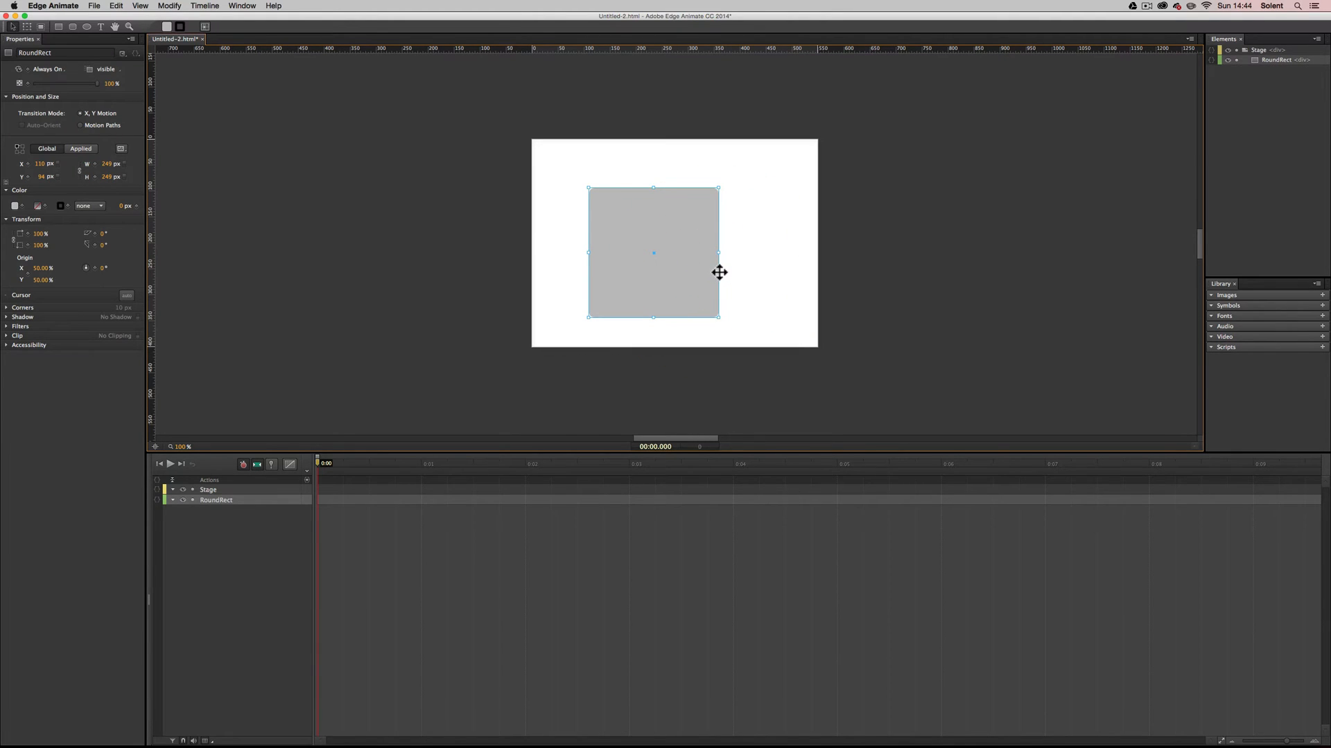
pyautogui.click(15, 206)
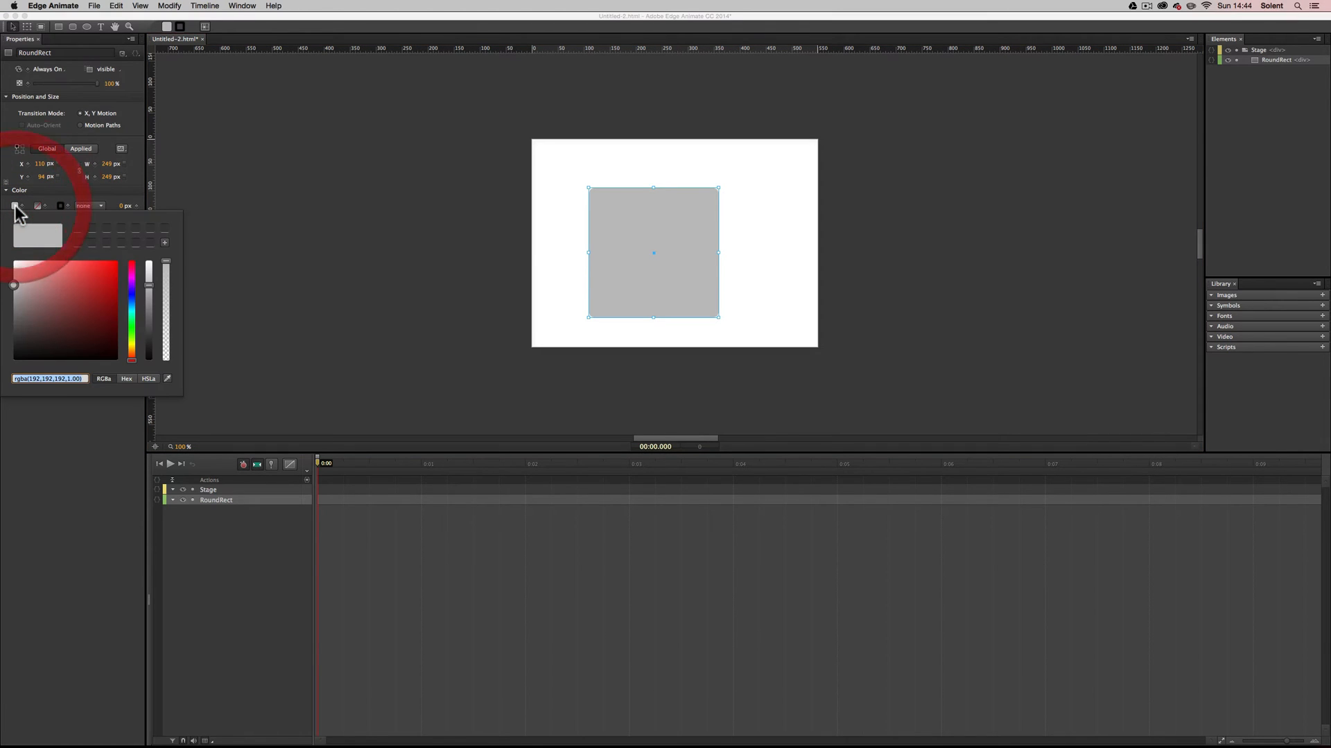
pyautogui.click(109, 266)
pyautogui.click(134, 189)
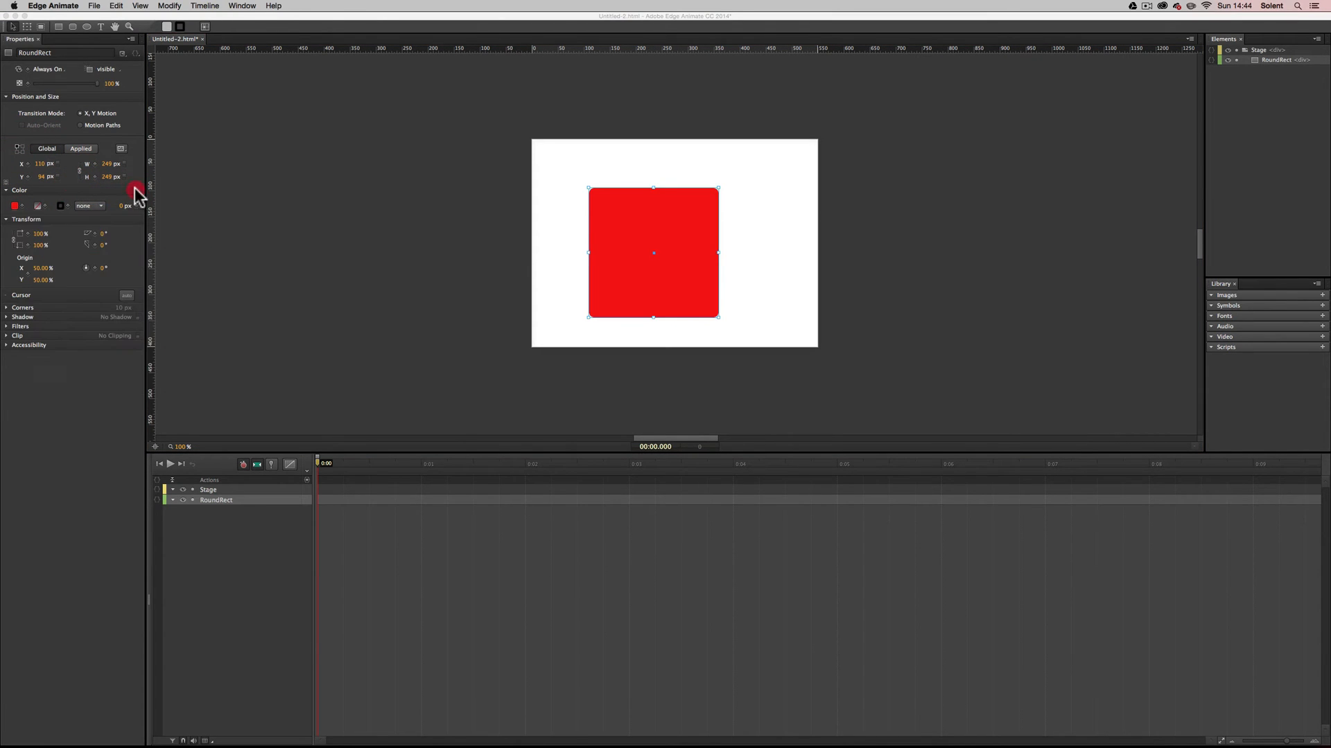
# Try a purple-to-white linear gradient on the rounded square and remove the gradient again.
pyautogui.click(39, 205)
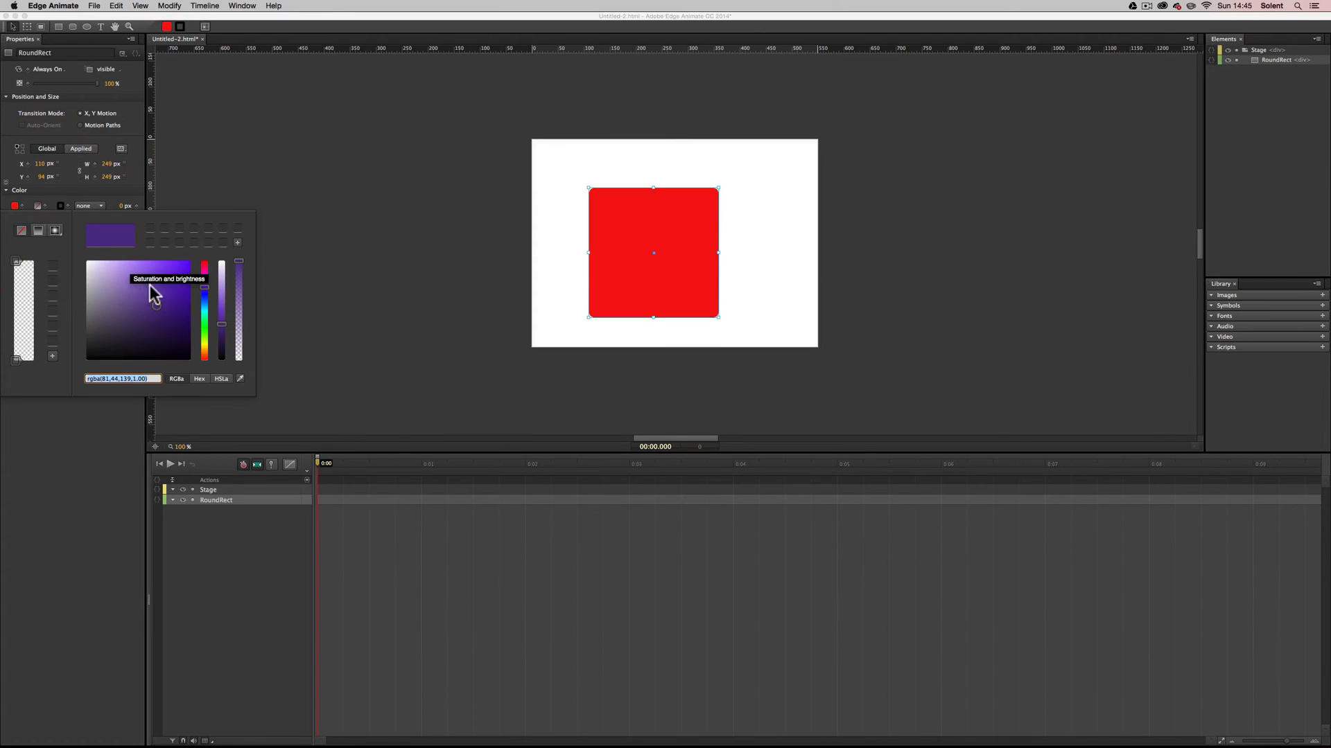
pyautogui.click(181, 342)
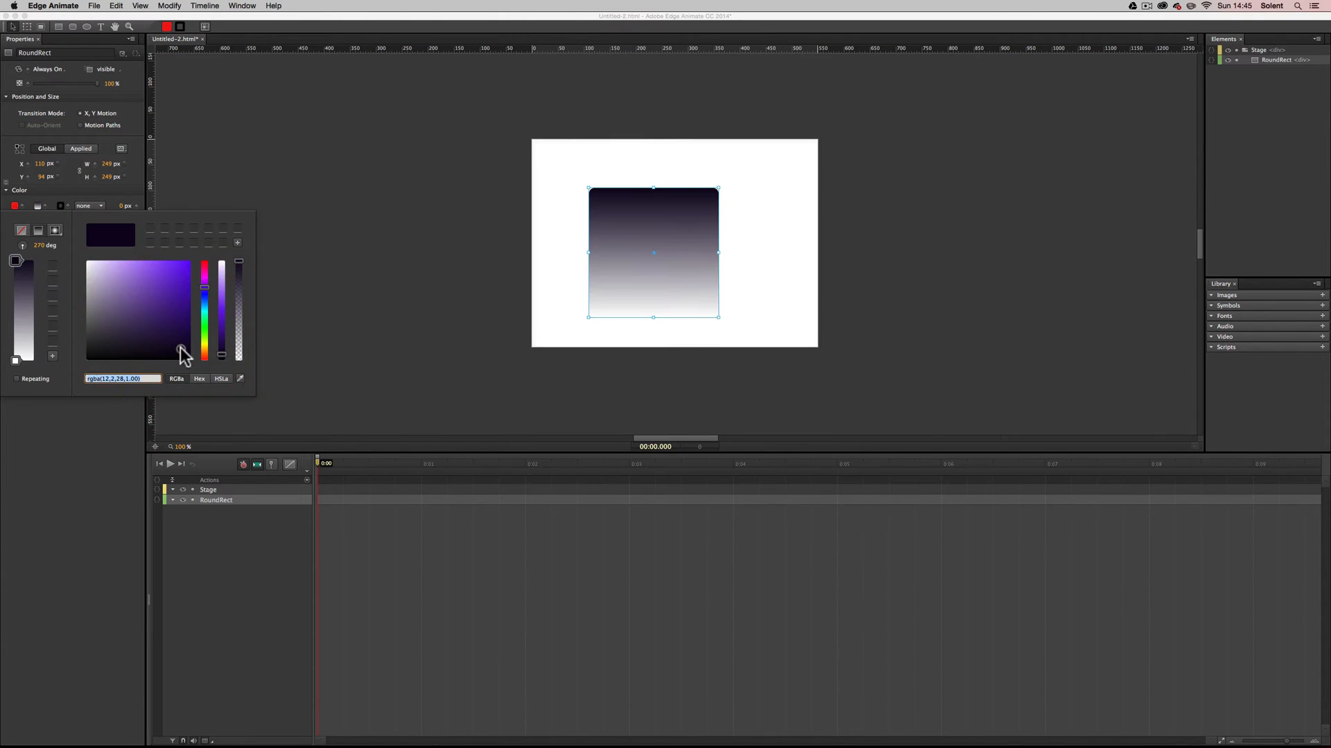
pyautogui.moveTo(181, 342); pyautogui.dragTo(157, 294)
pyautogui.moveTo(256, 480); pyautogui.dragTo(217, 458)
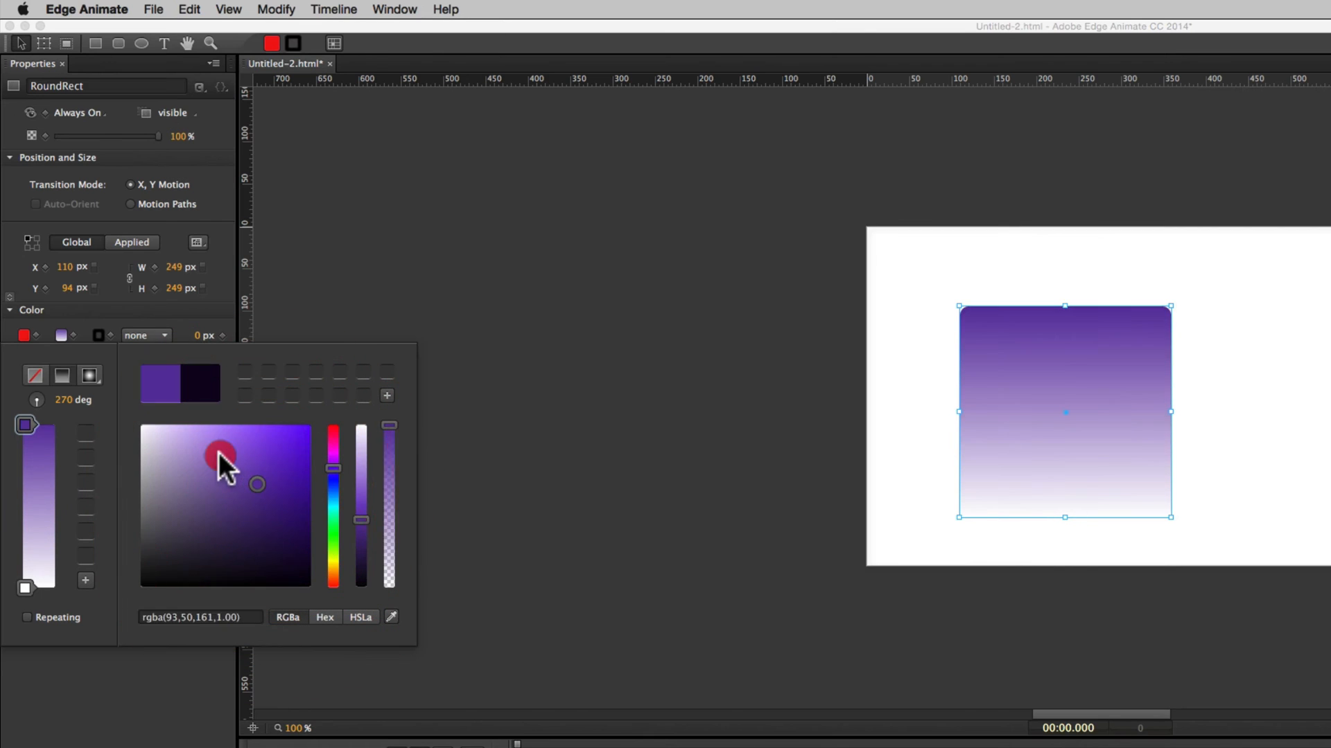
pyautogui.click(199, 519)
pyautogui.click(181, 517)
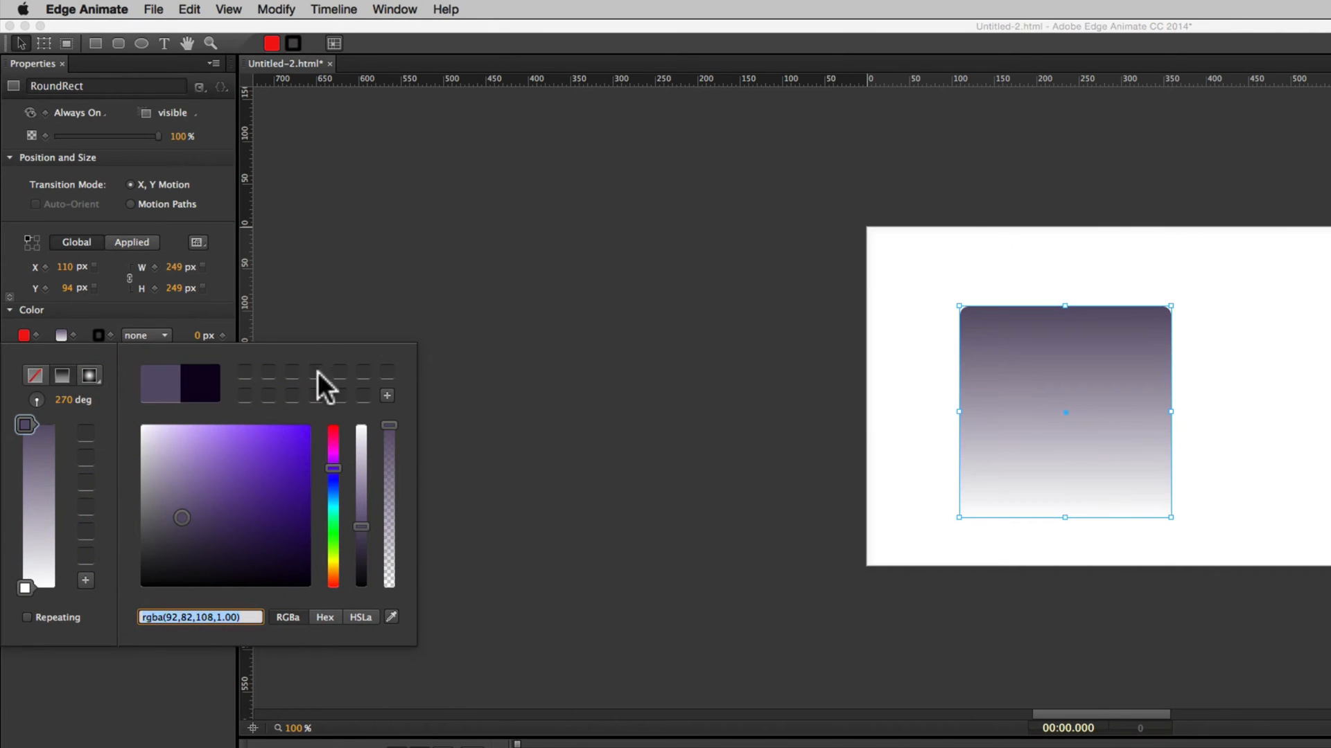
pyautogui.click(32, 375)
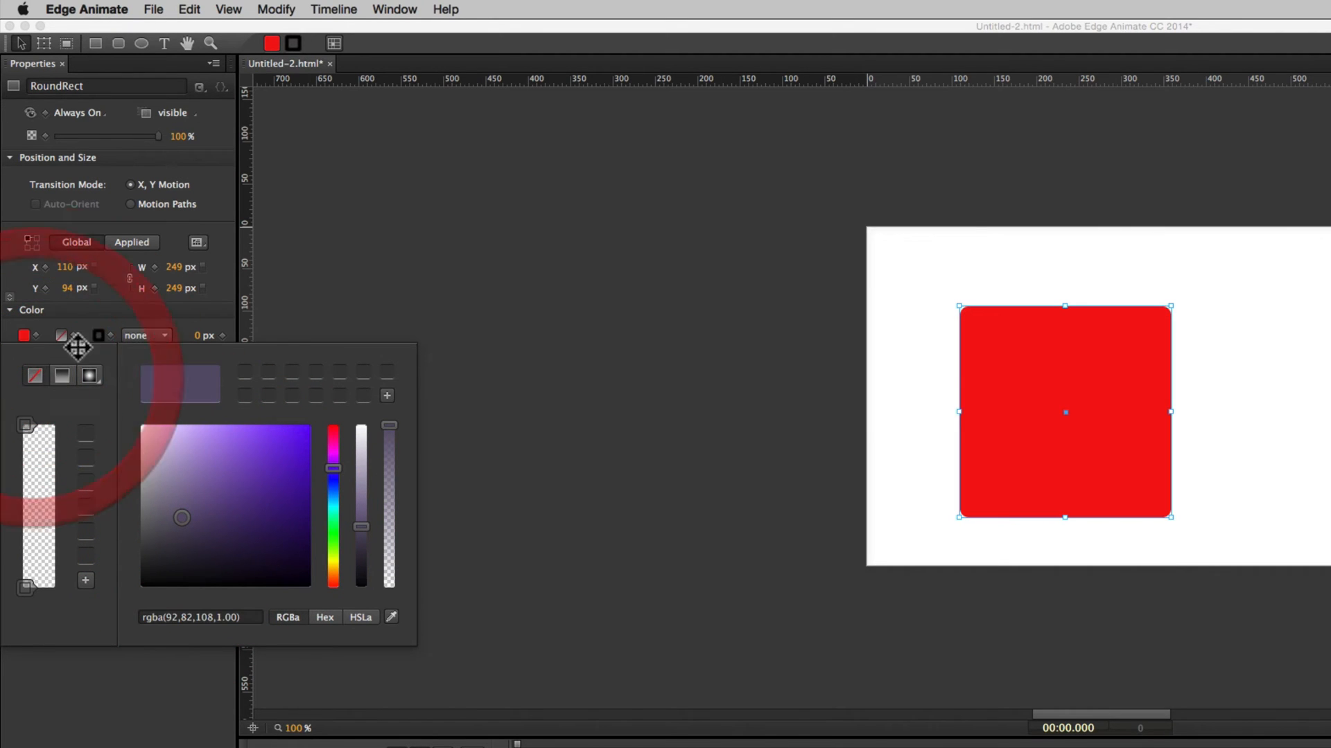
pyautogui.click(84, 318)
# Give the rounded square a solid border in dark red, rgba(138,26,26,1.00).
pyautogui.click(97, 335)
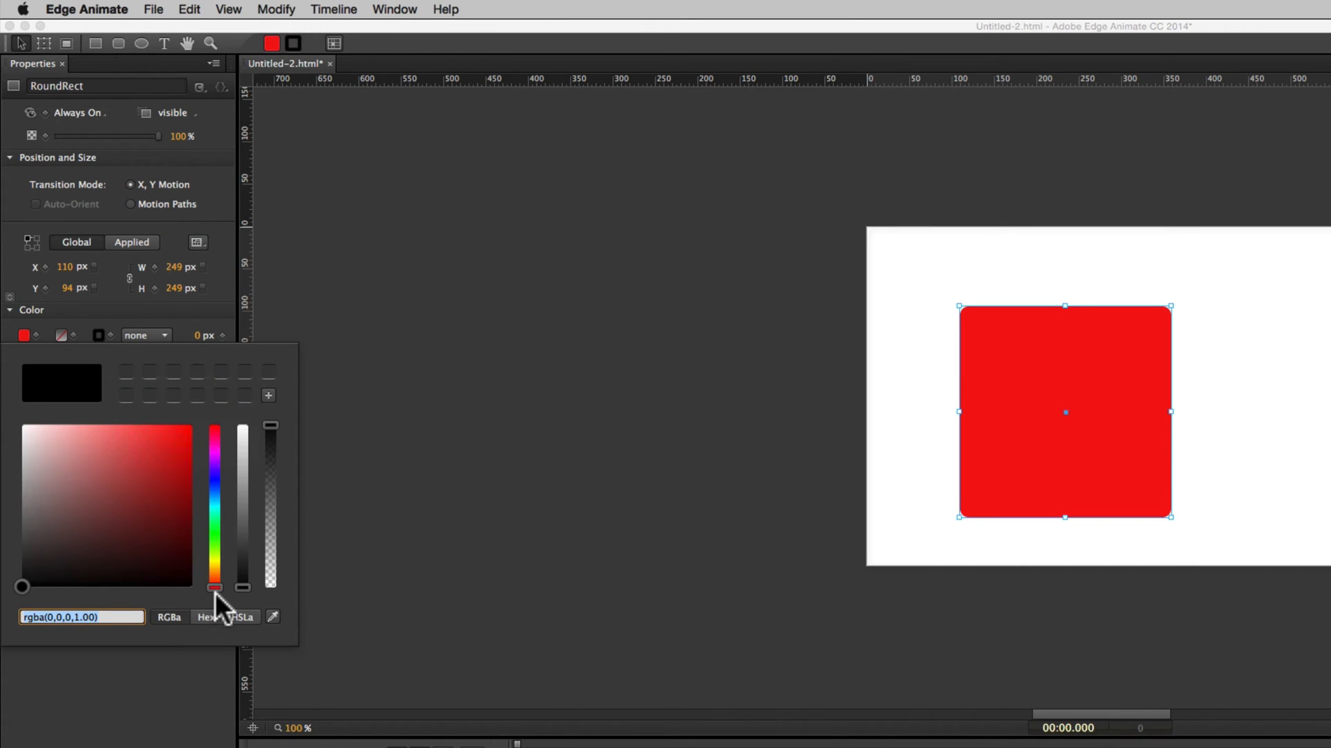
pyautogui.moveTo(165, 562); pyautogui.dragTo(158, 495)
pyautogui.click(343, 409)
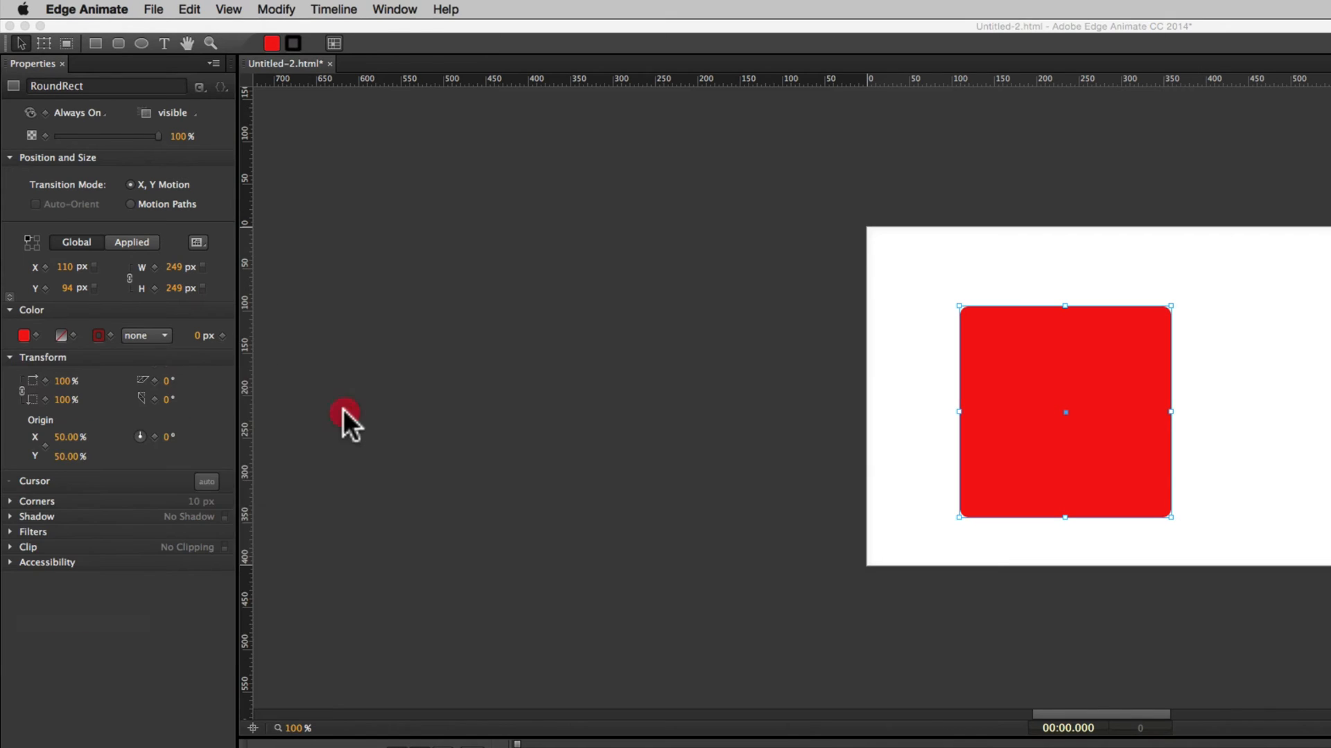
pyautogui.click(160, 337)
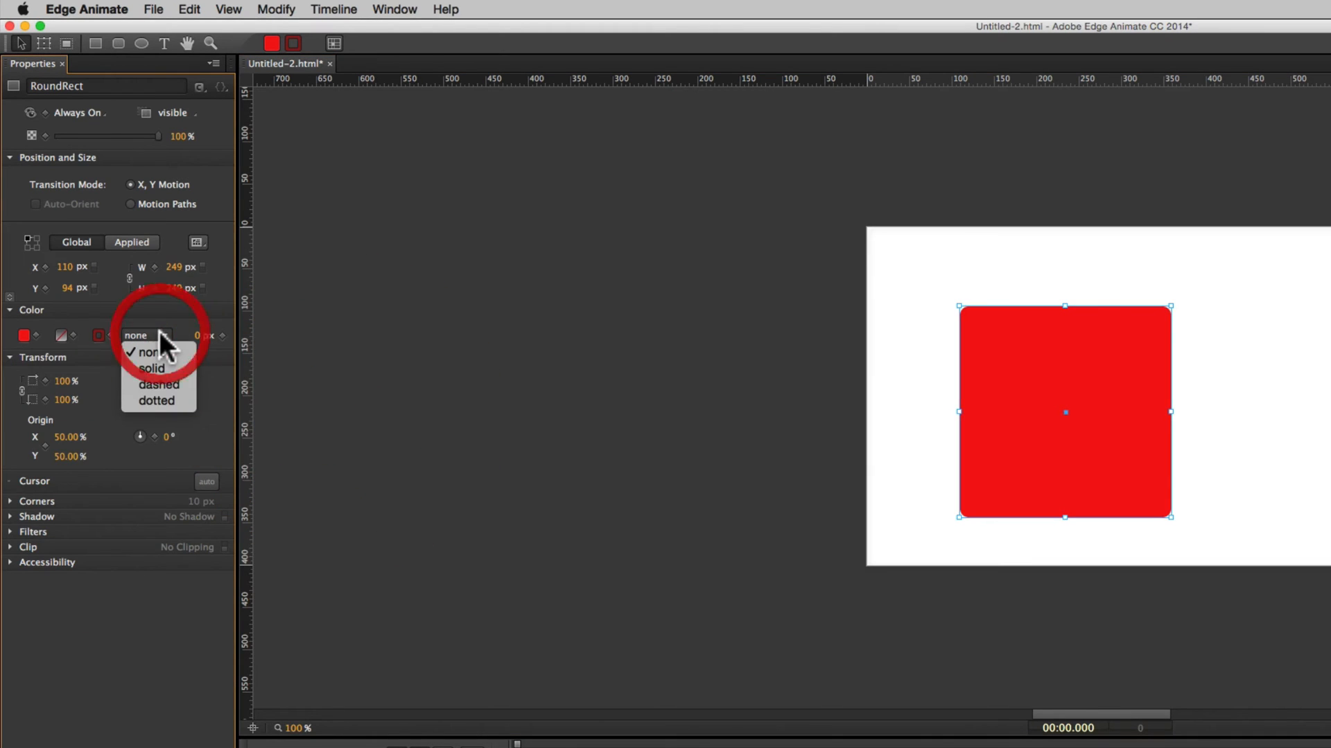
pyautogui.click(165, 366)
# Change the square's border colour to near-black, rgba(11,0,0,1.00), and set the border width to 5 px.
pyautogui.click(100, 335)
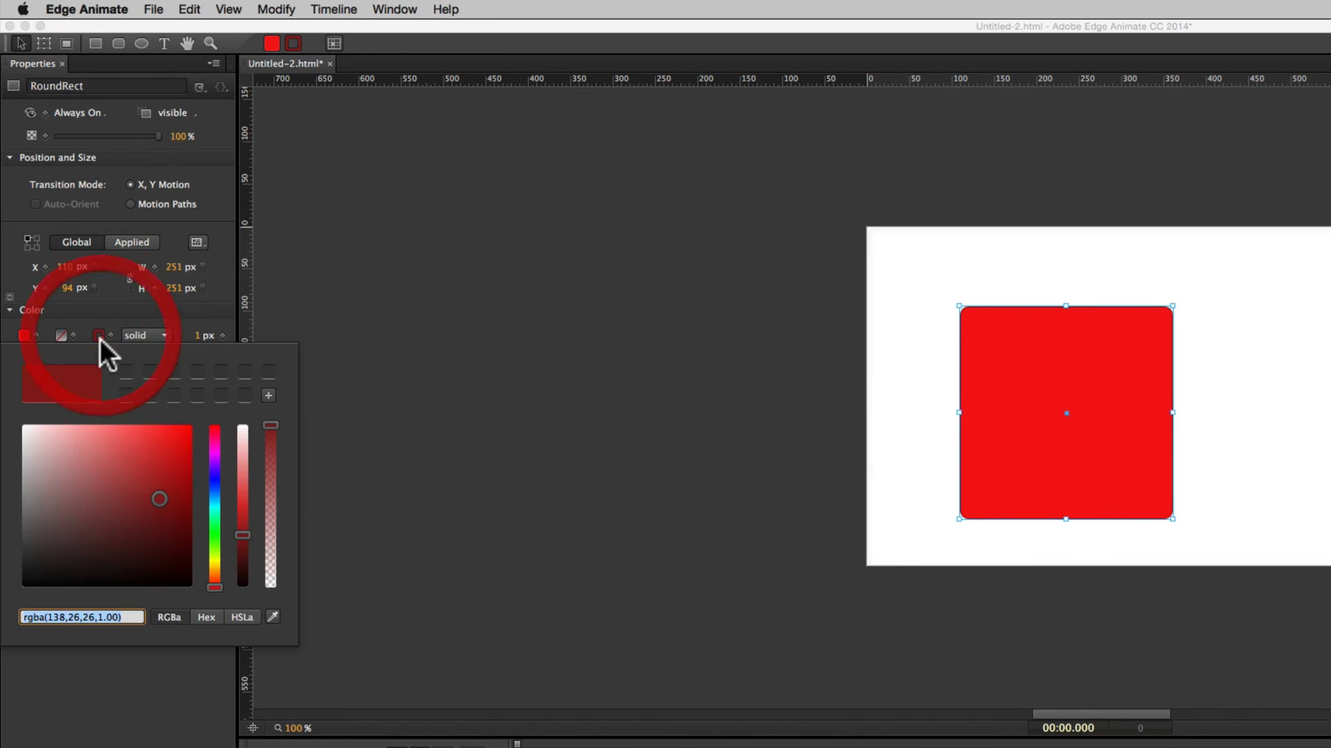
pyautogui.click(185, 573)
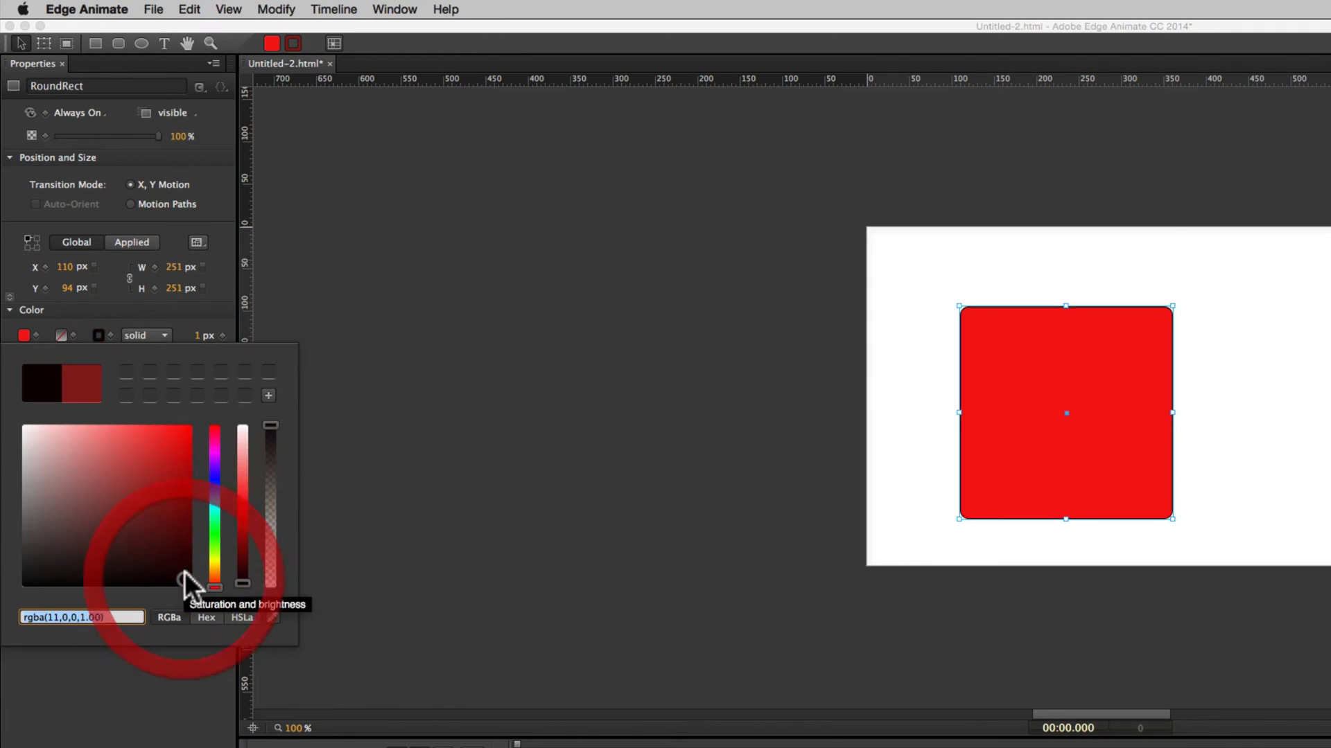
pyautogui.click(291, 317)
pyautogui.moveTo(201, 339); pyautogui.dragTo(240, 343)
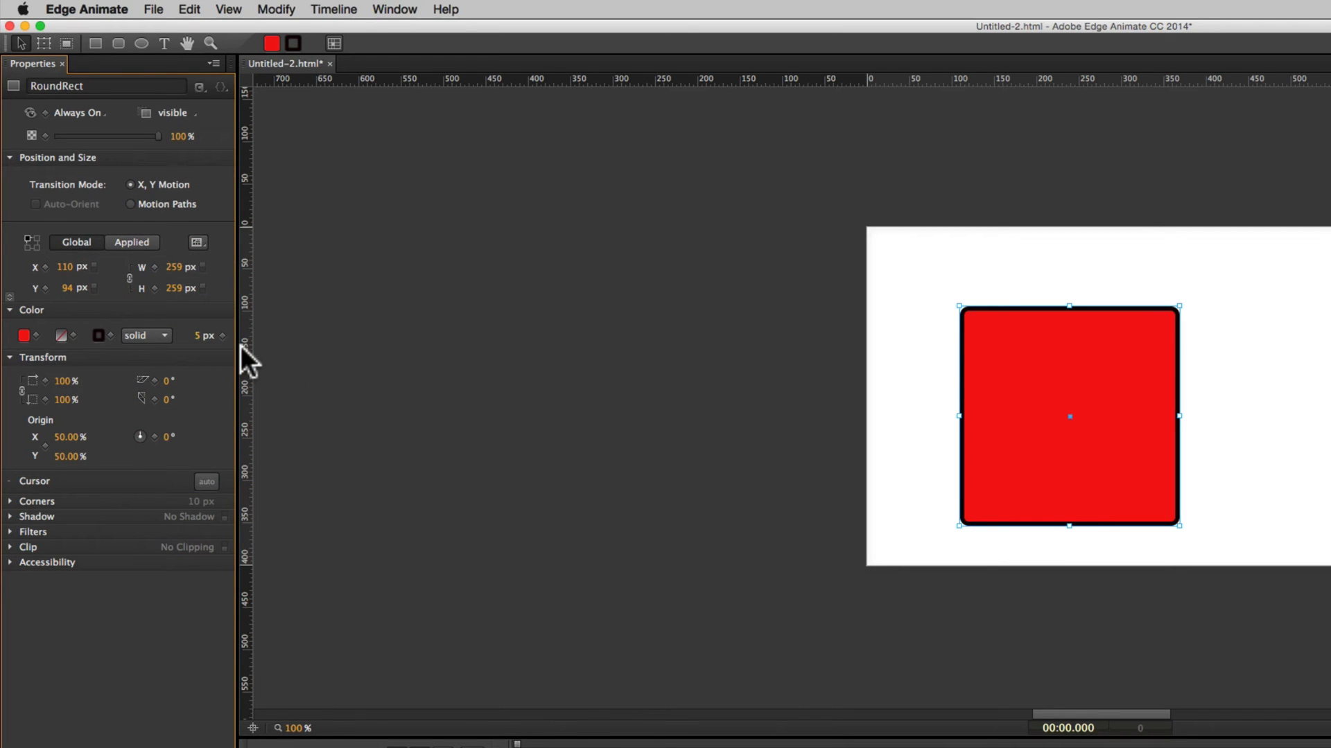
# Move the rounded square towards the stage centre, to about X 145 px, Y 70 px.
pyautogui.moveTo(1141, 460)
pyautogui.mouseDown()
pyautogui.moveTo(1171, 431)
pyautogui.moveTo(1150, 445)
pyautogui.moveTo(1172, 444)
pyautogui.moveTo(1152, 437)
pyautogui.moveTo(1162, 451)
pyautogui.mouseUp()
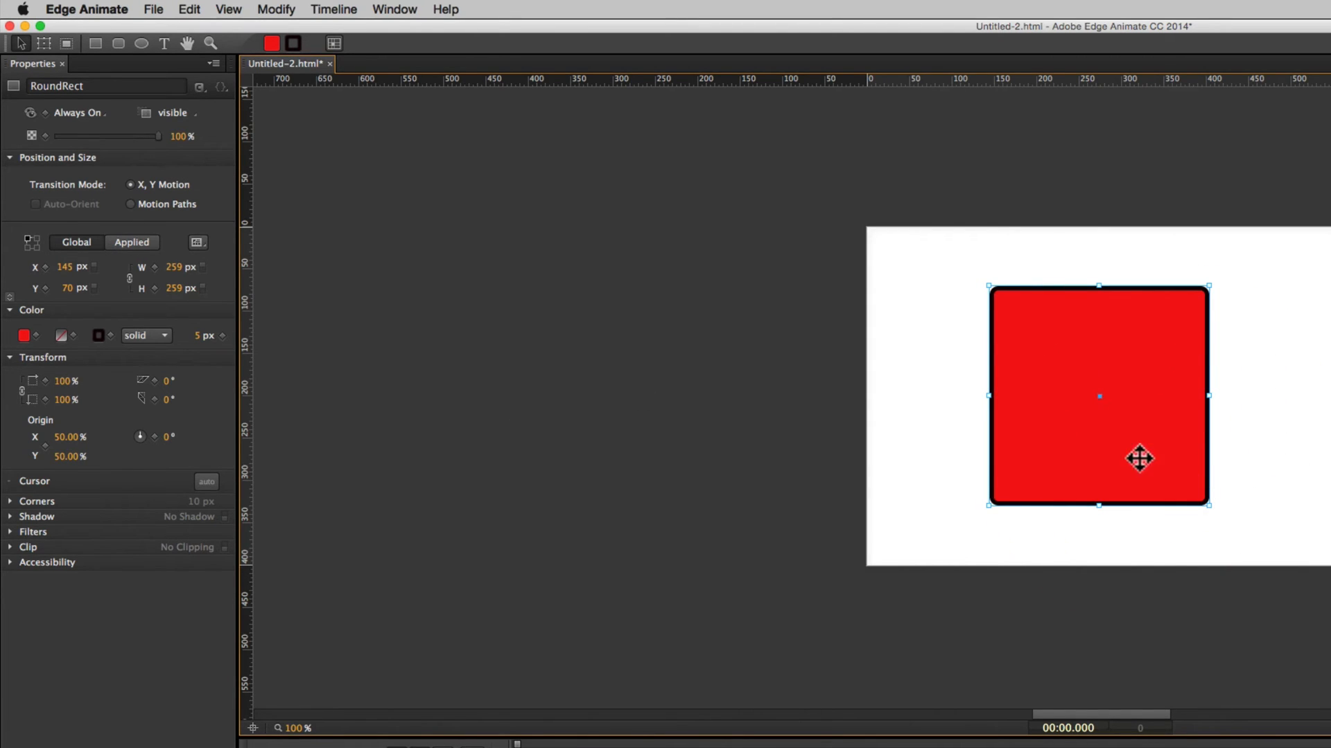
pyautogui.hscroll(1, 1172, 473)
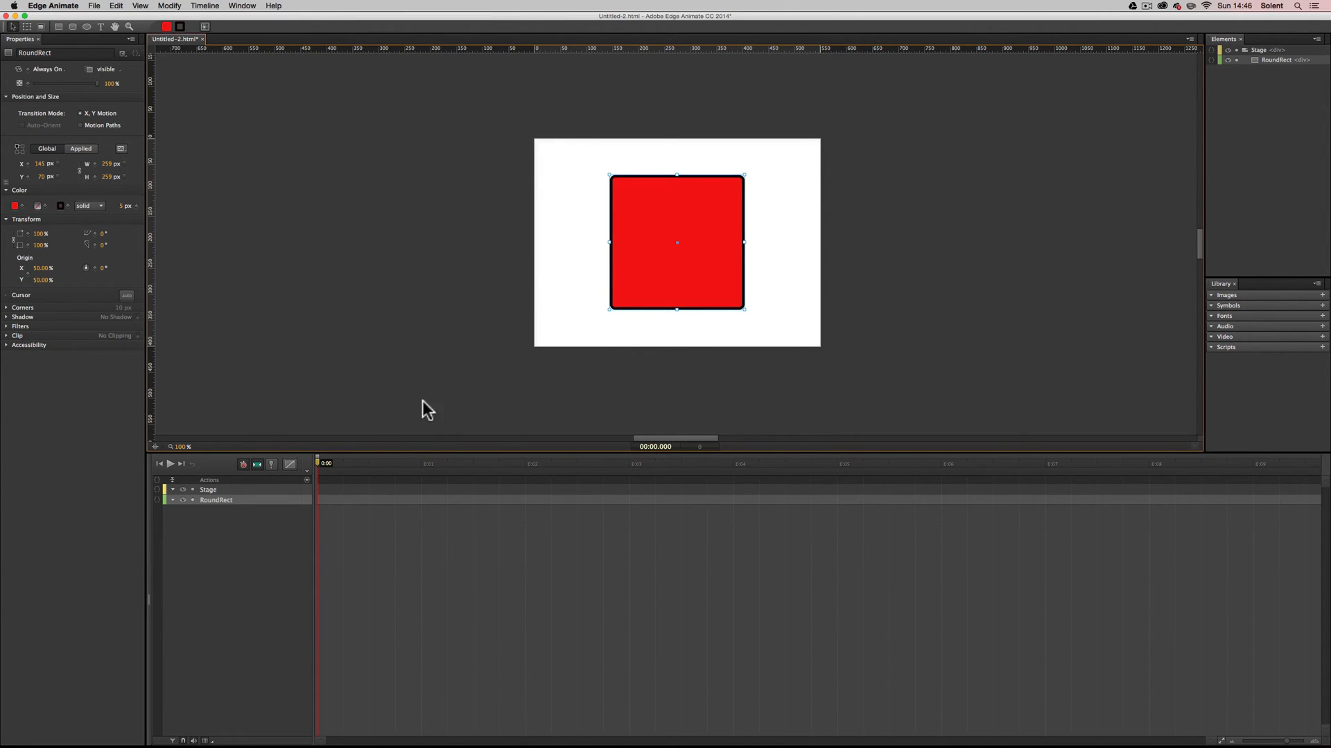
# Turn on the timeline Pin and place it at 0:02, keeping the playhead at 0:00.
pyautogui.click(272, 464)
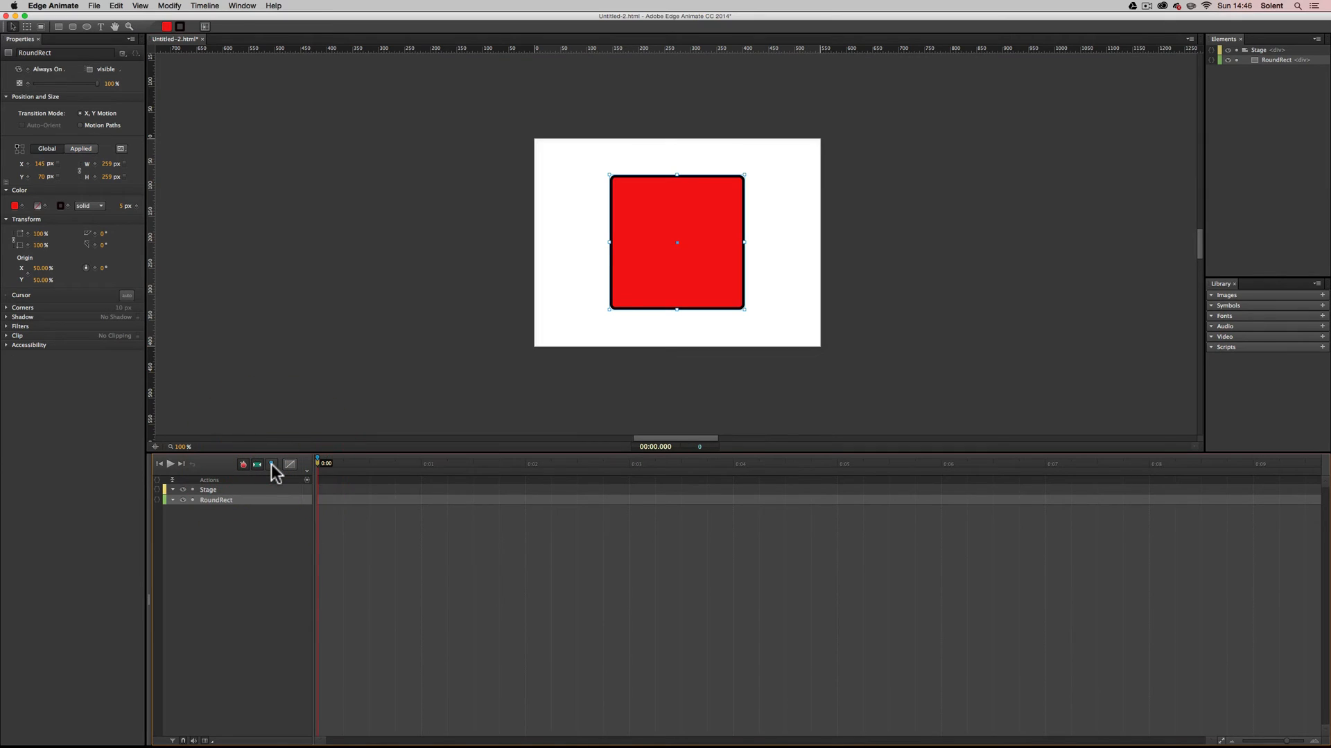
pyautogui.click(318, 463)
pyautogui.moveTo(318, 463); pyautogui.dragTo(526, 470)
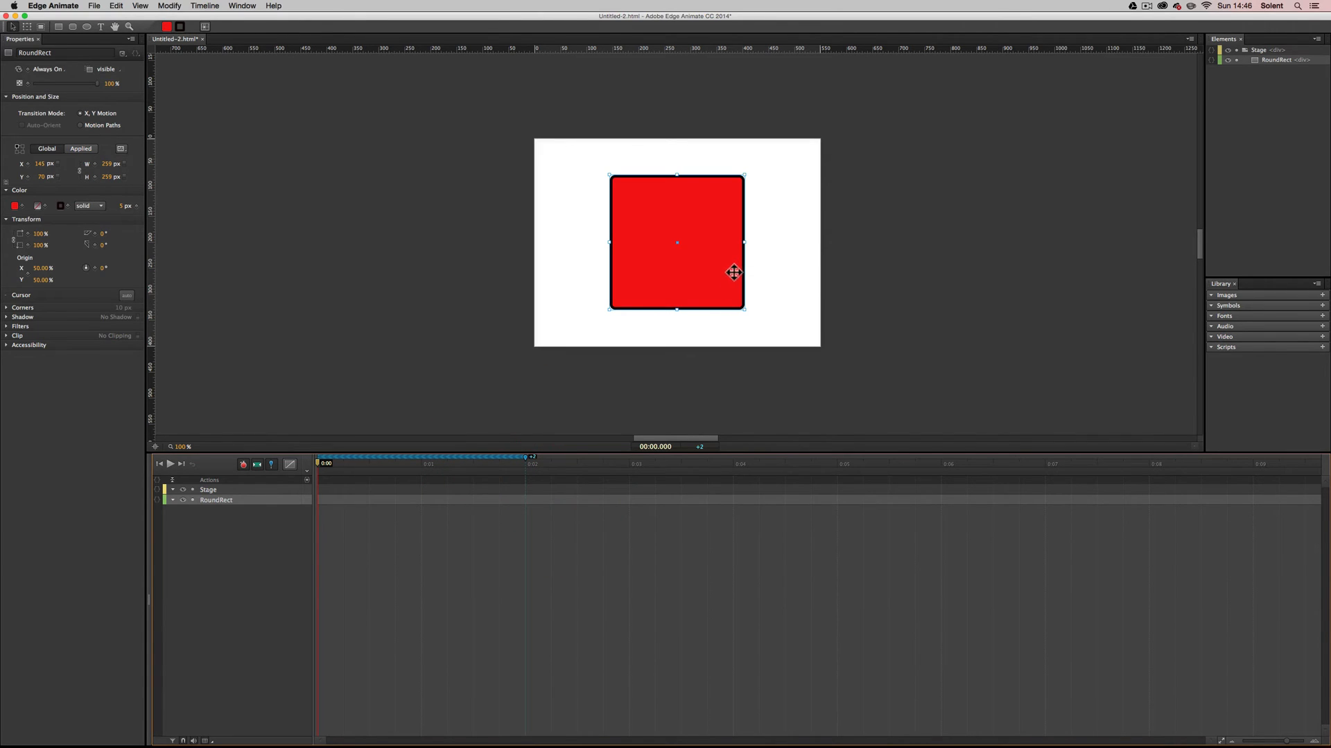
# Try a two-second slide-in of the square from about X -336 px outside the stage's left edge, and undo it.
pyautogui.press('Escape')
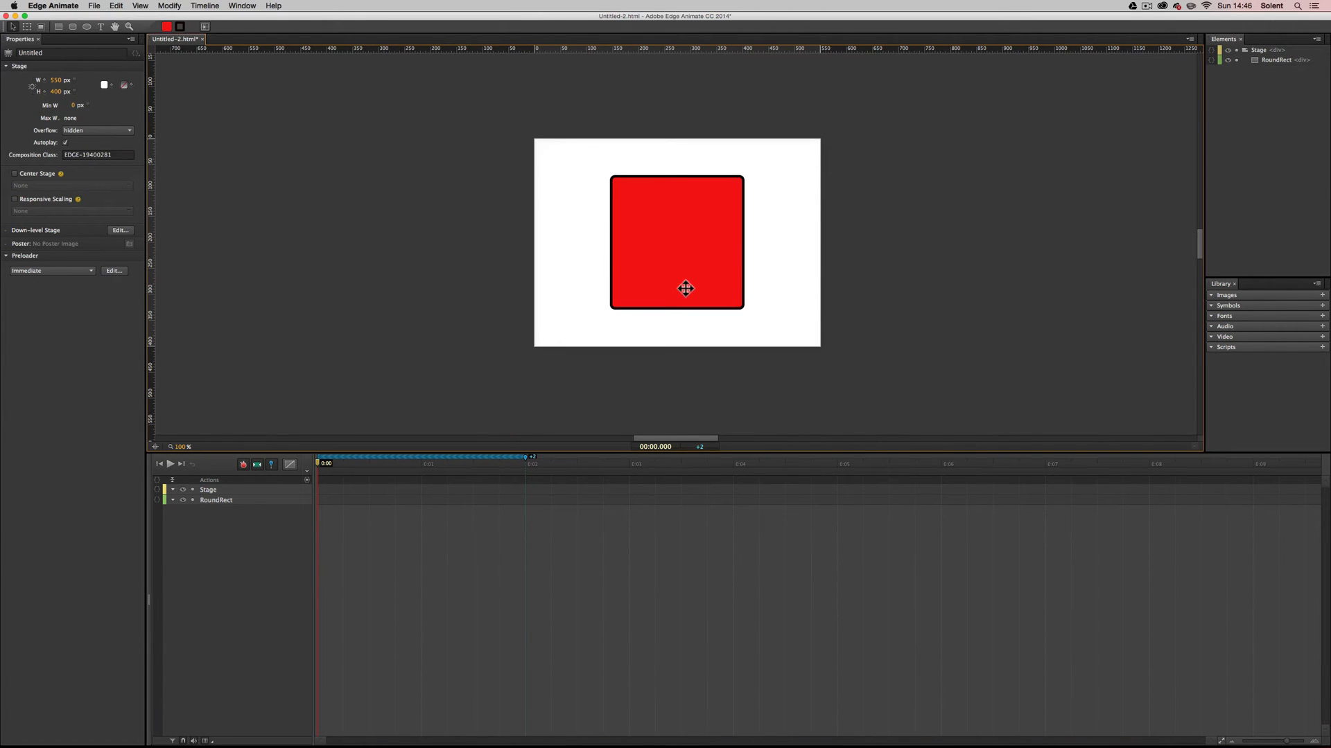
pyautogui.moveTo(686, 288); pyautogui.dragTo(435, 281)
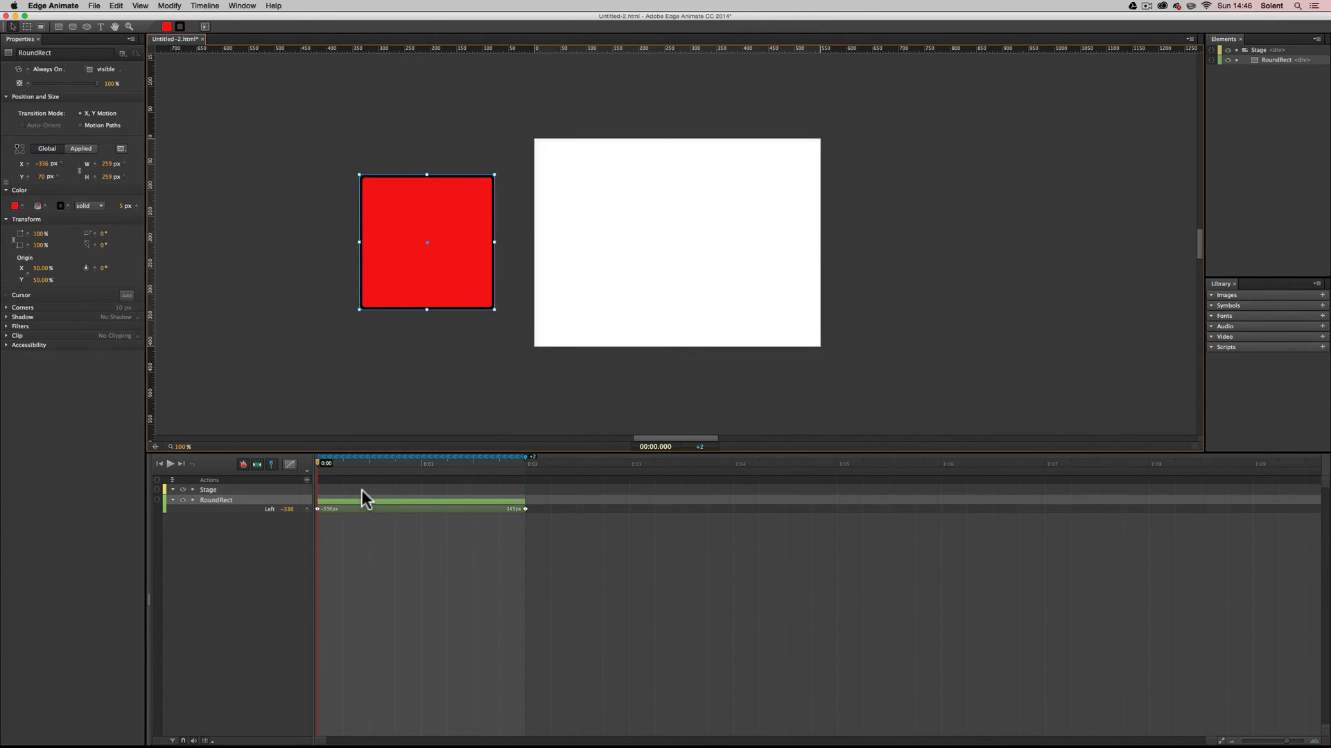
pyautogui.press('space')
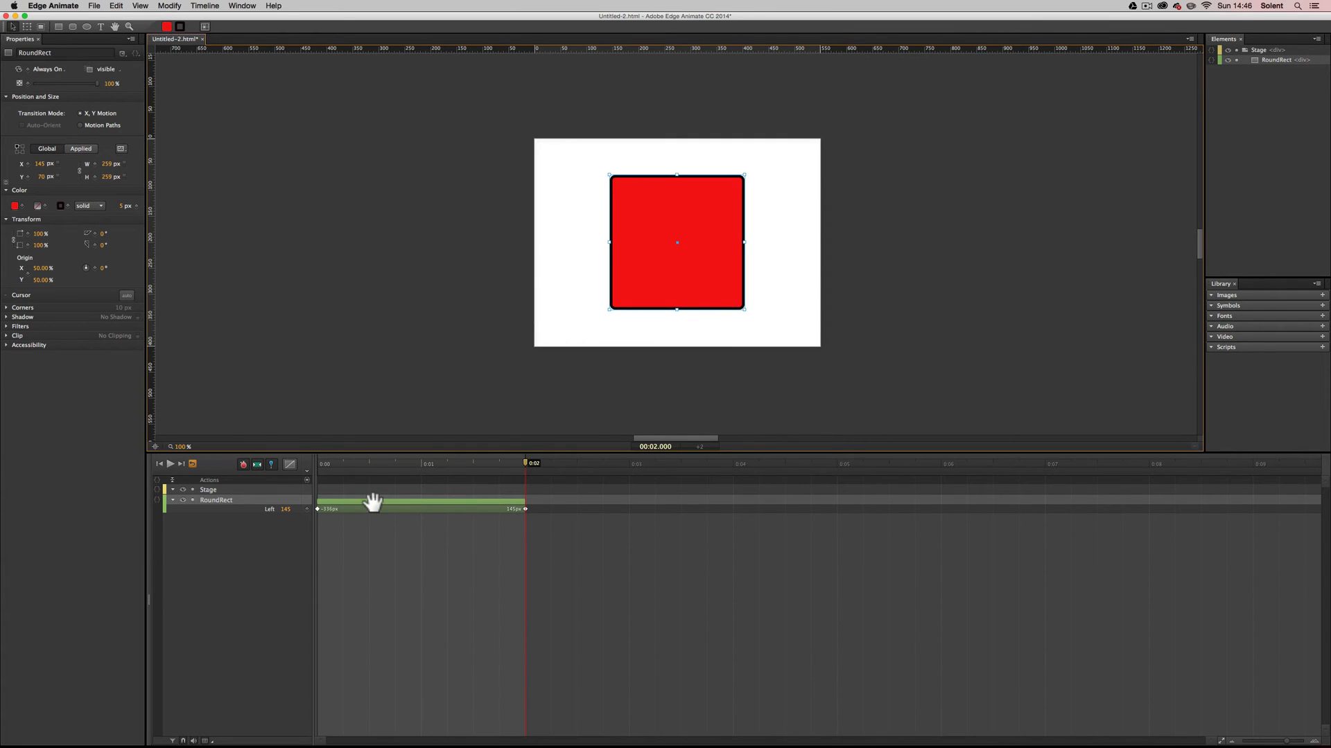
pyautogui.press('super+z')
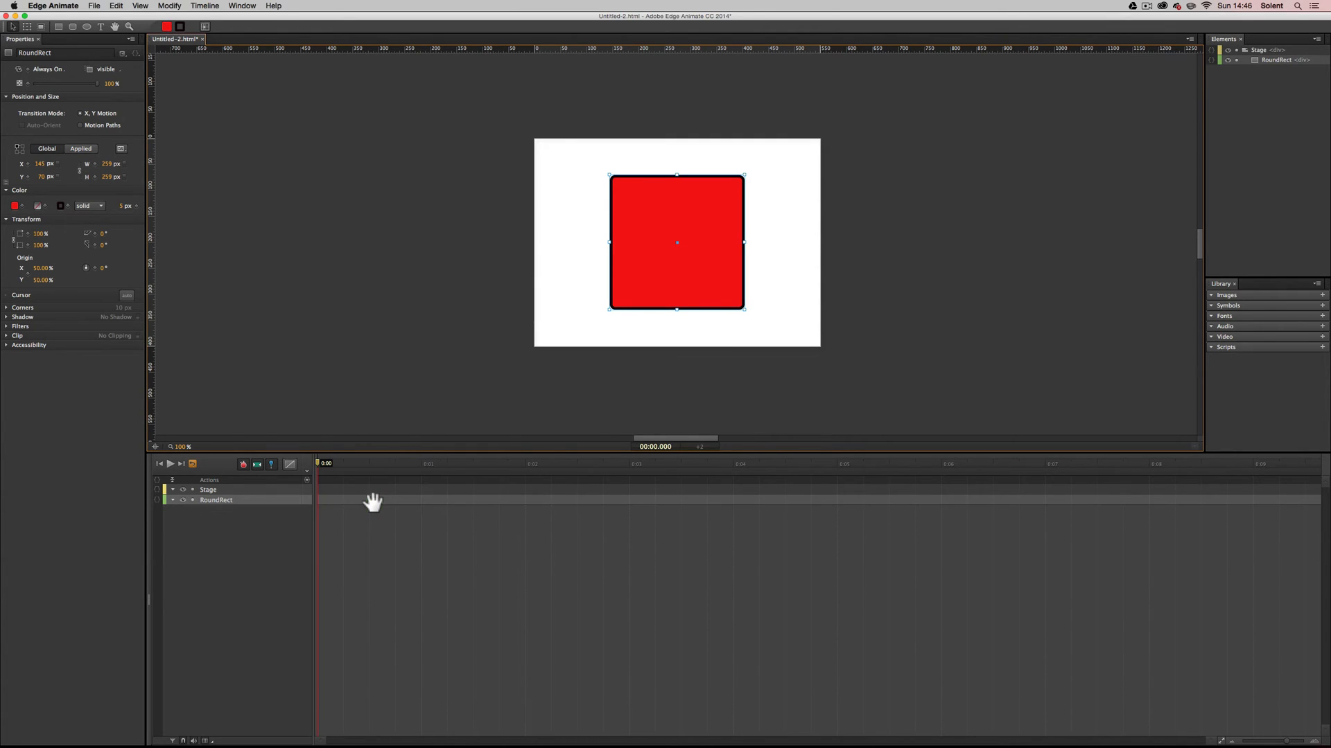
# Animate the square sliding in from about X -385 px, outside the stage's left edge, to X 145 px between 0:00 and 0:02.
pyautogui.click(320, 468)
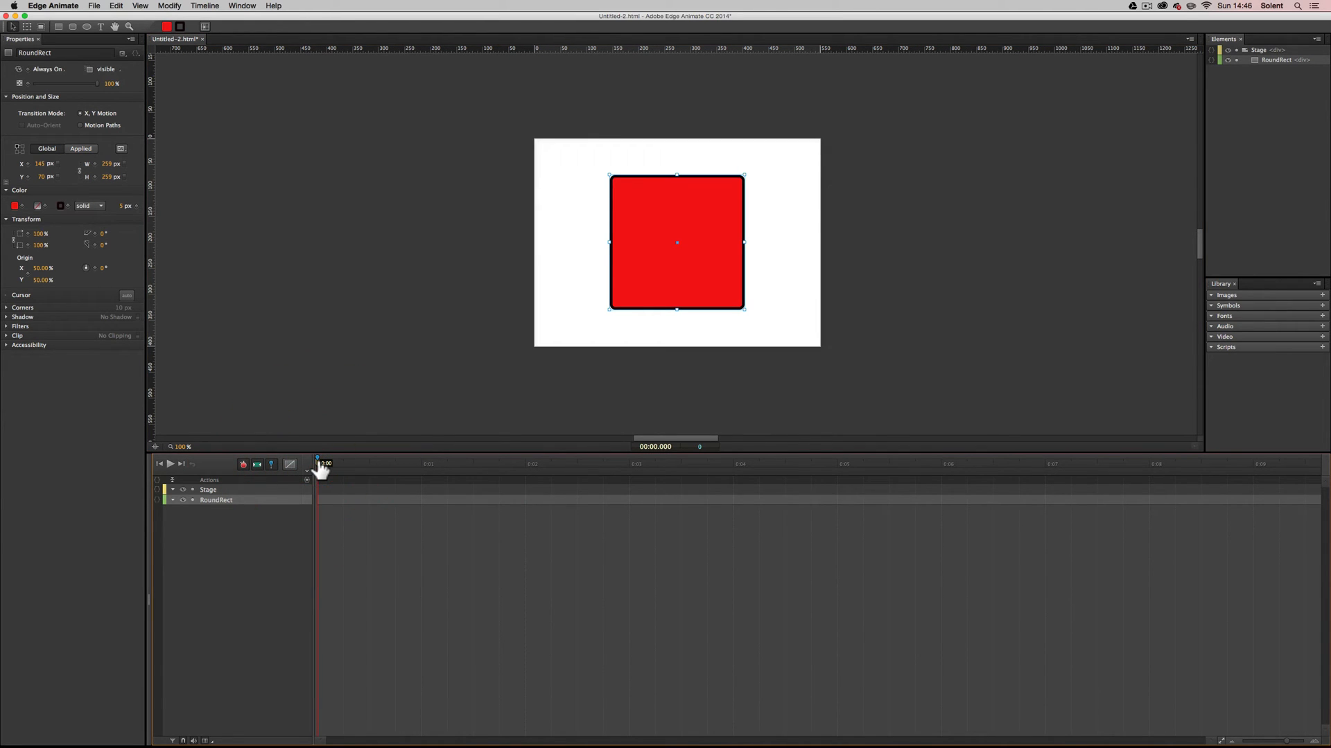
pyautogui.moveTo(321, 468); pyautogui.dragTo(521, 476)
pyautogui.moveTo(721, 271); pyautogui.dragTo(439, 270)
pyautogui.press('space')
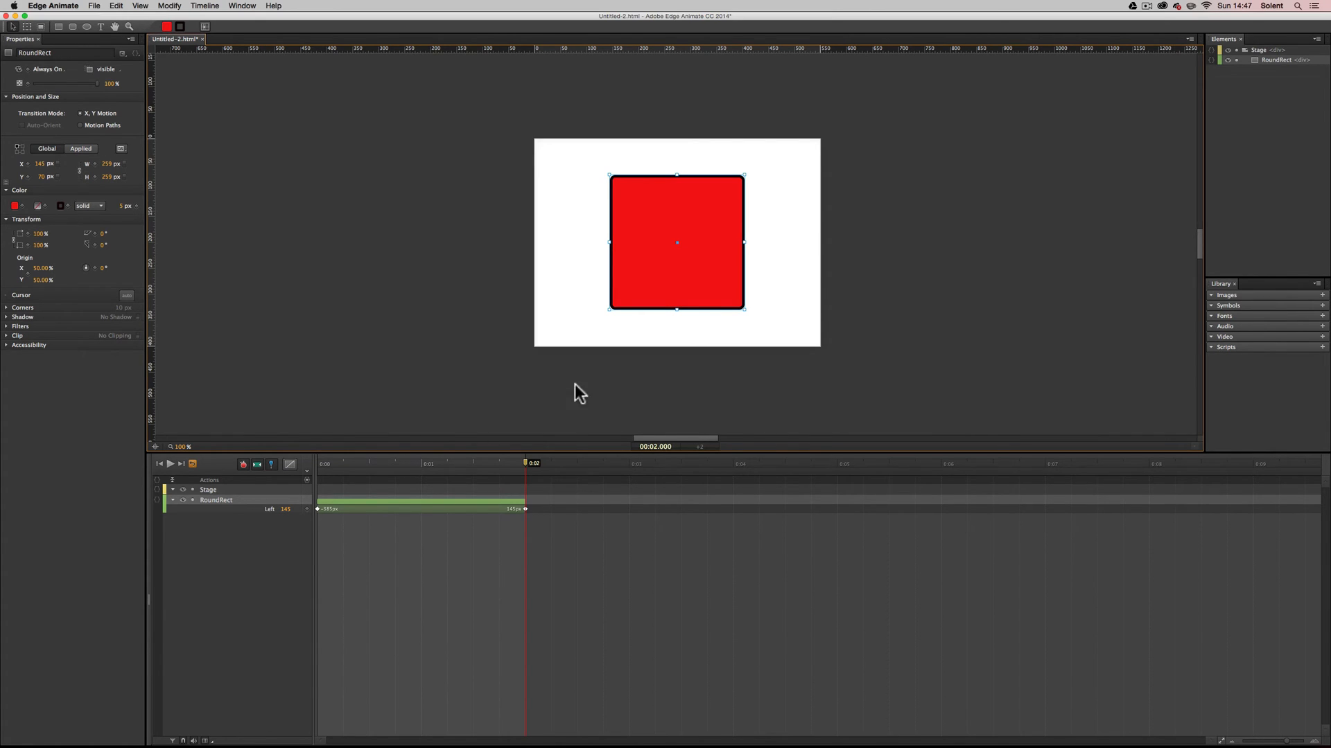
# Animate the square sliding out to about X -368 px between 0:03 and 0:05 using the Pin, and turn the Pin off.
pyautogui.moveTo(528, 471); pyautogui.dragTo(628, 468)
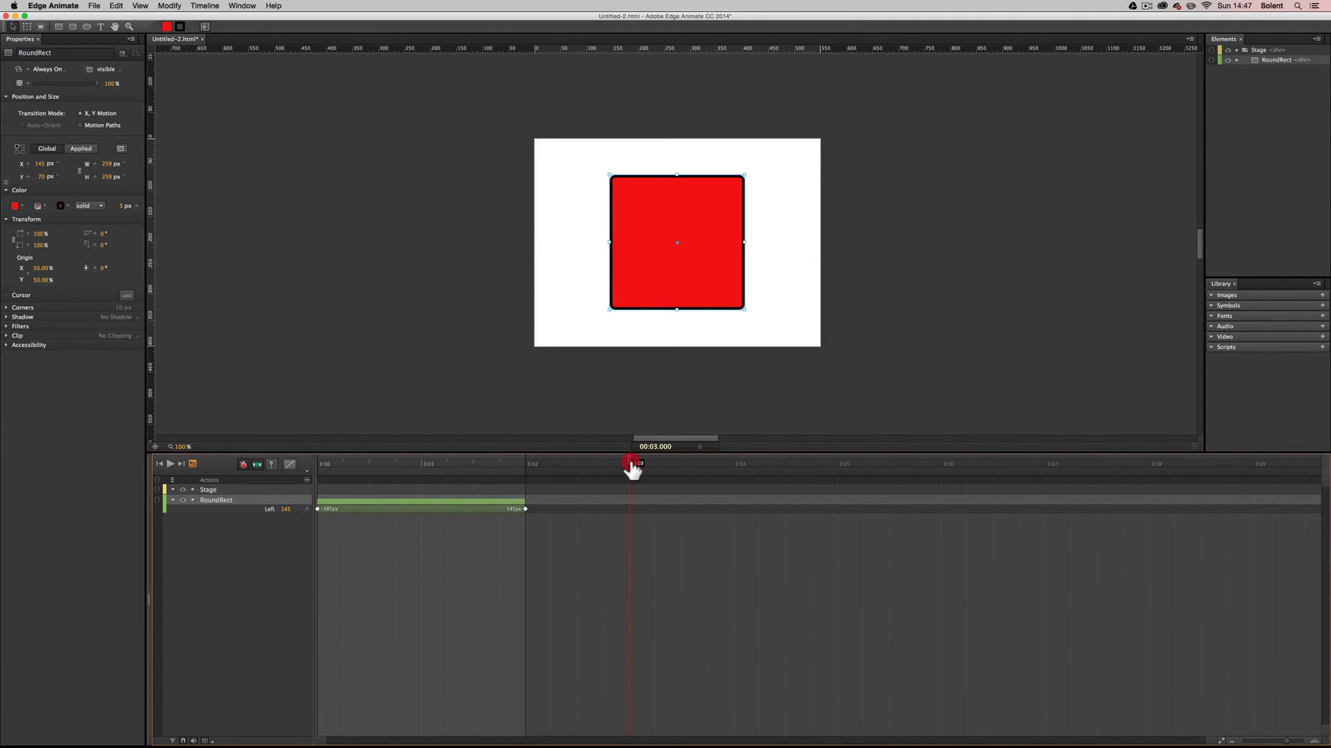
pyautogui.click(631, 465)
pyautogui.moveTo(629, 463); pyautogui.dragTo(630, 466)
pyautogui.click(630, 466)
pyautogui.moveTo(629, 466); pyautogui.dragTo(836, 505)
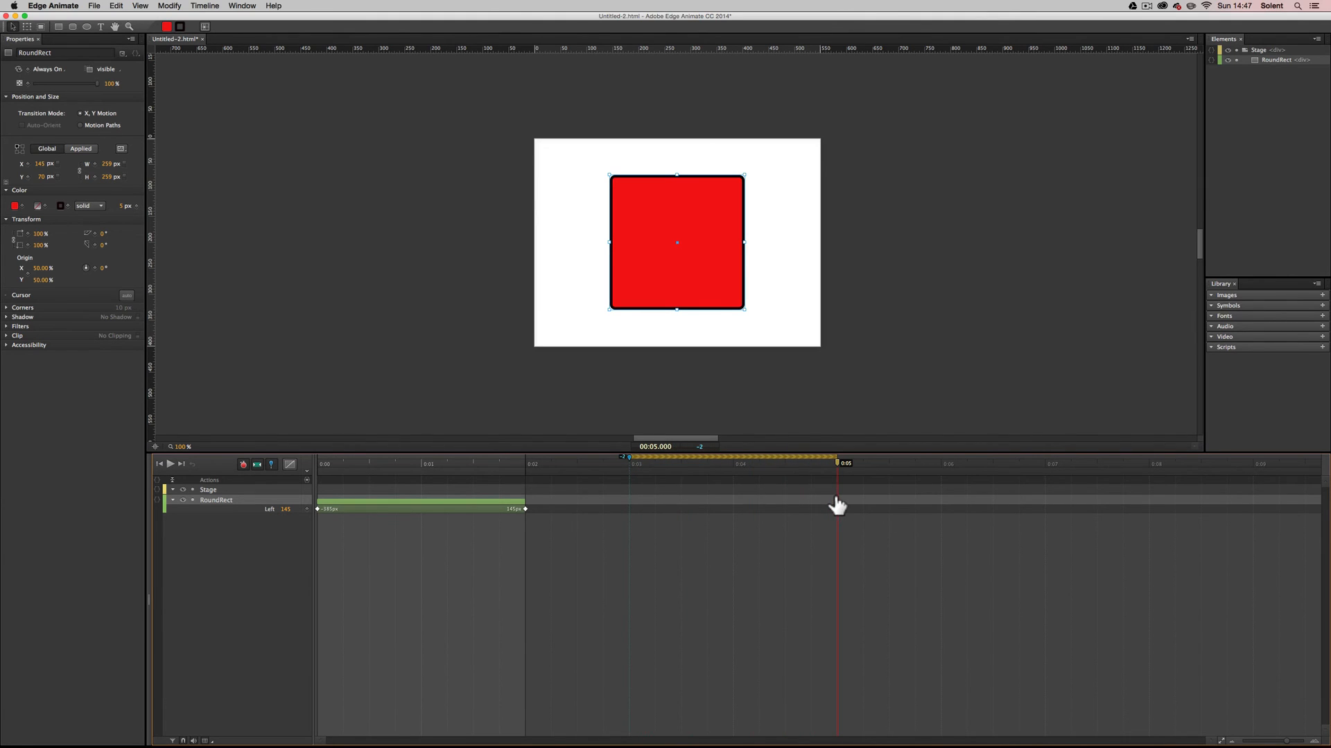
pyautogui.click(697, 289)
pyautogui.moveTo(698, 289); pyautogui.dragTo(431, 286)
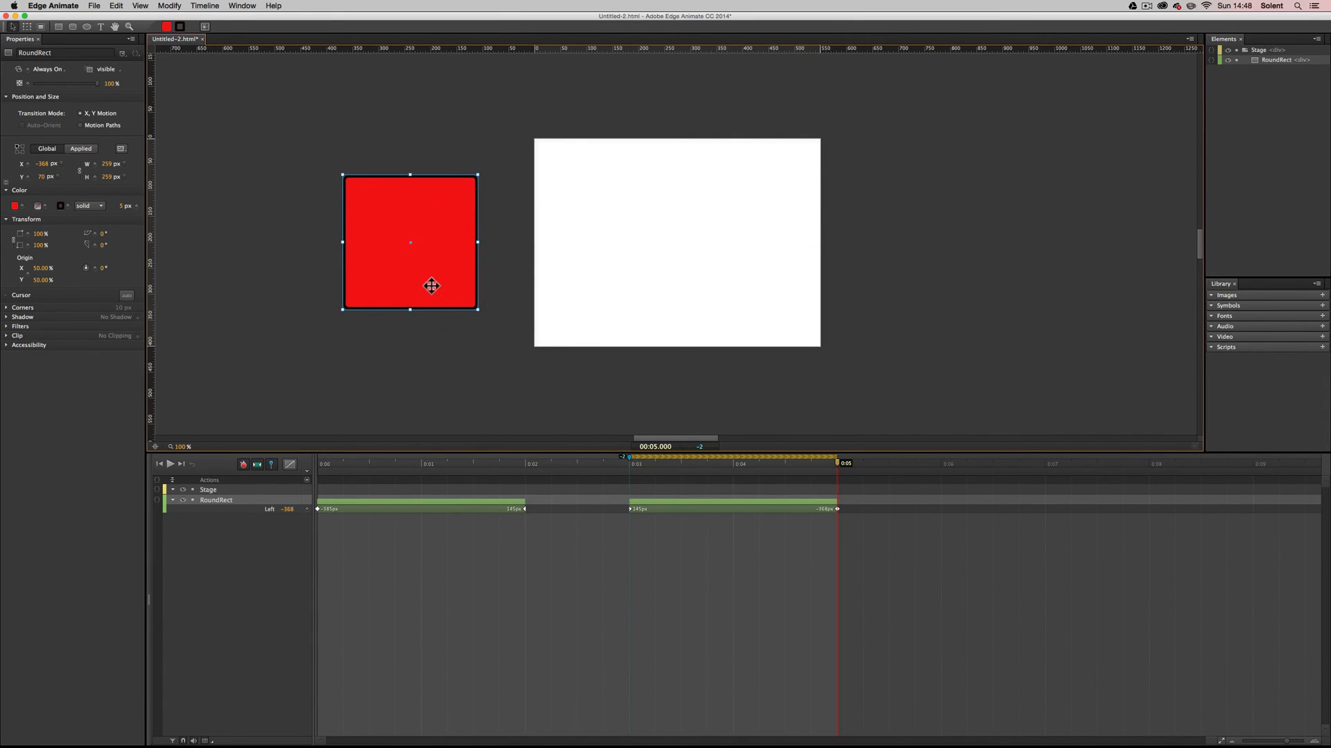
pyautogui.click(630, 463)
# Return the playhead to the start and play the slide-in and slide-out animation.
pyautogui.press('space')
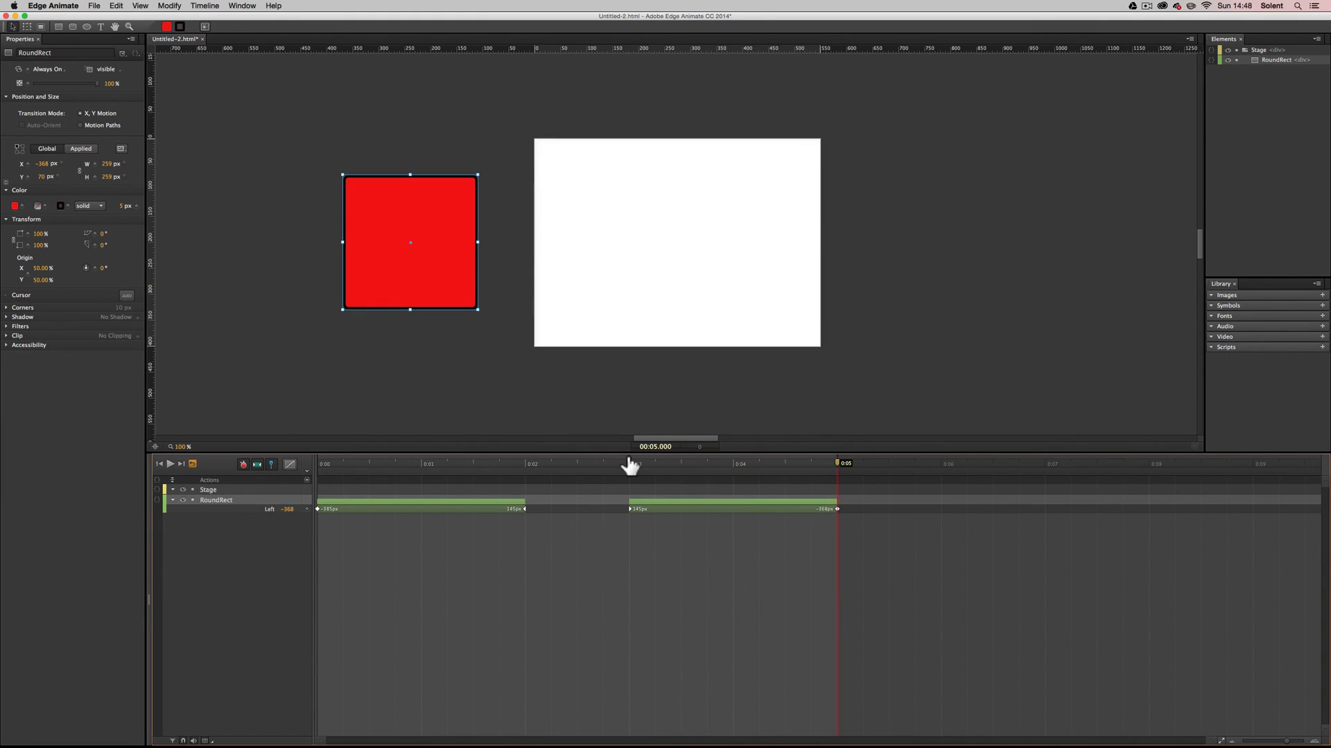
pyautogui.moveTo(832, 464); pyautogui.dragTo(300, 474)
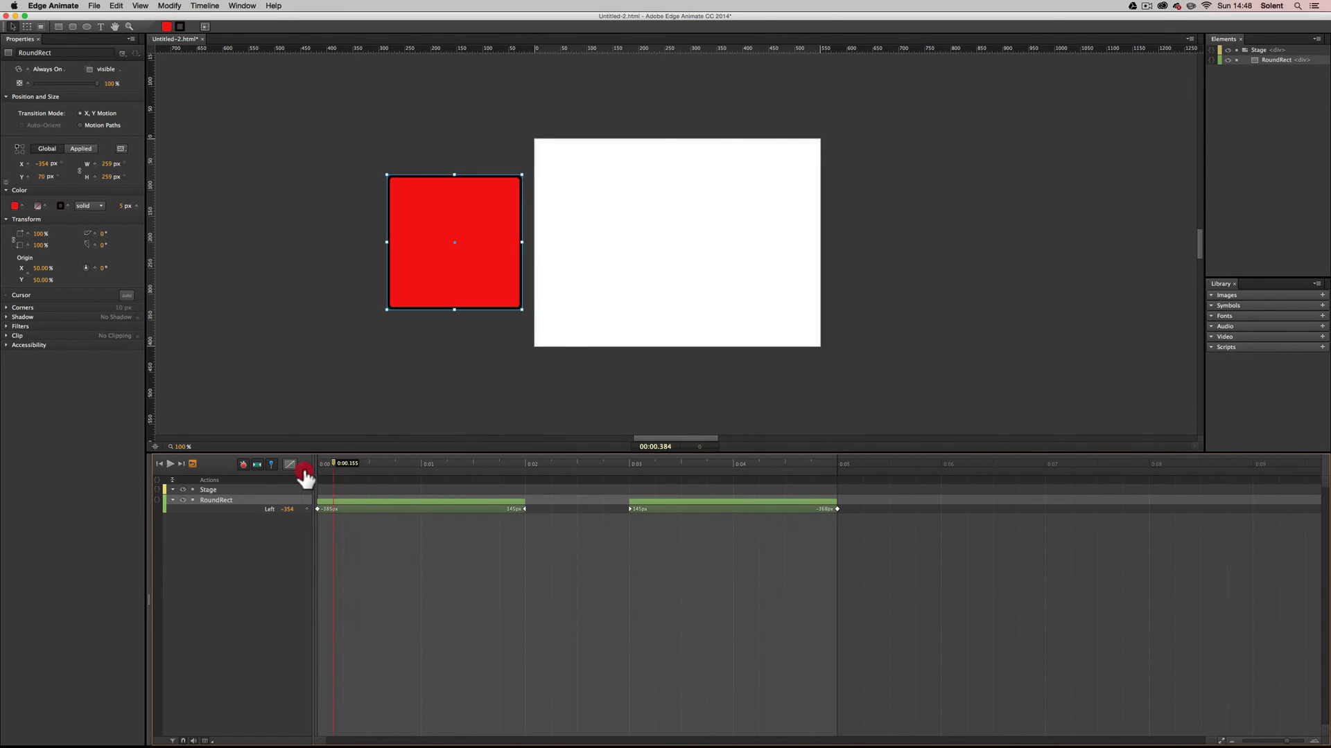
pyautogui.press('space')
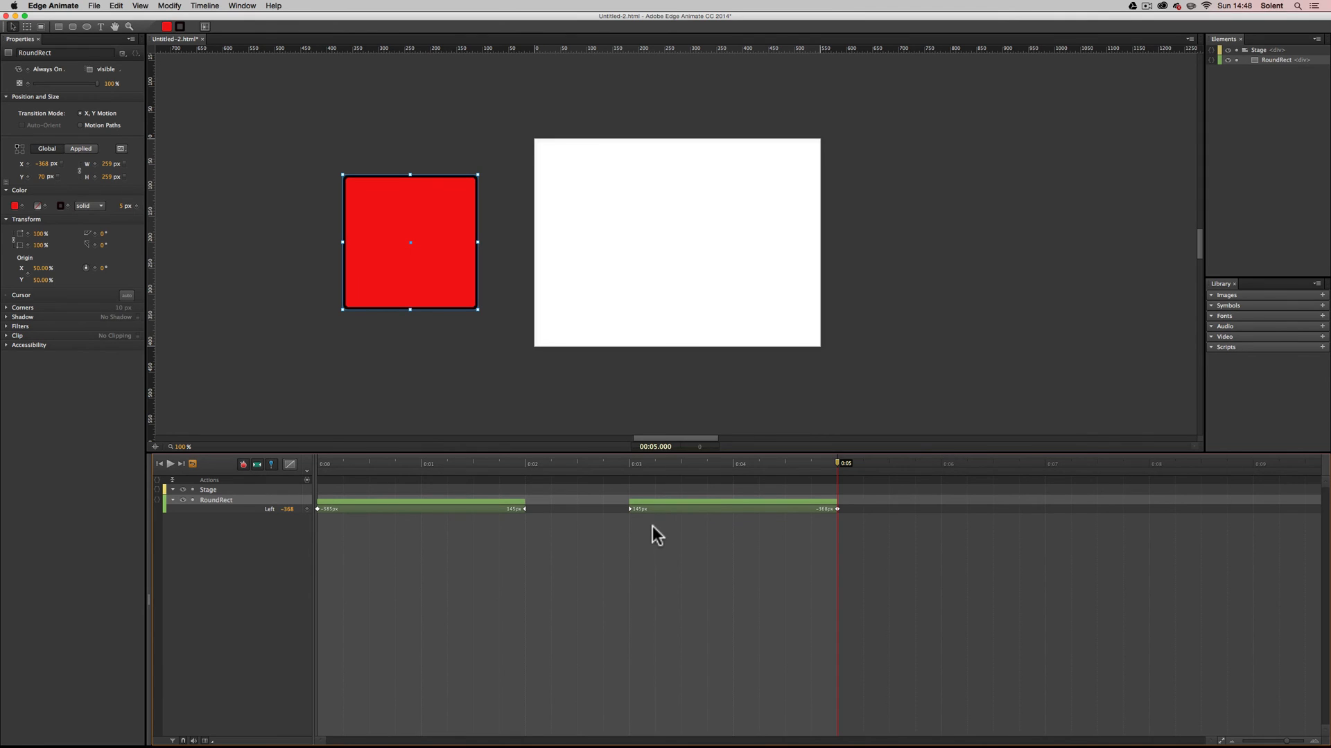
pyautogui.press('space')
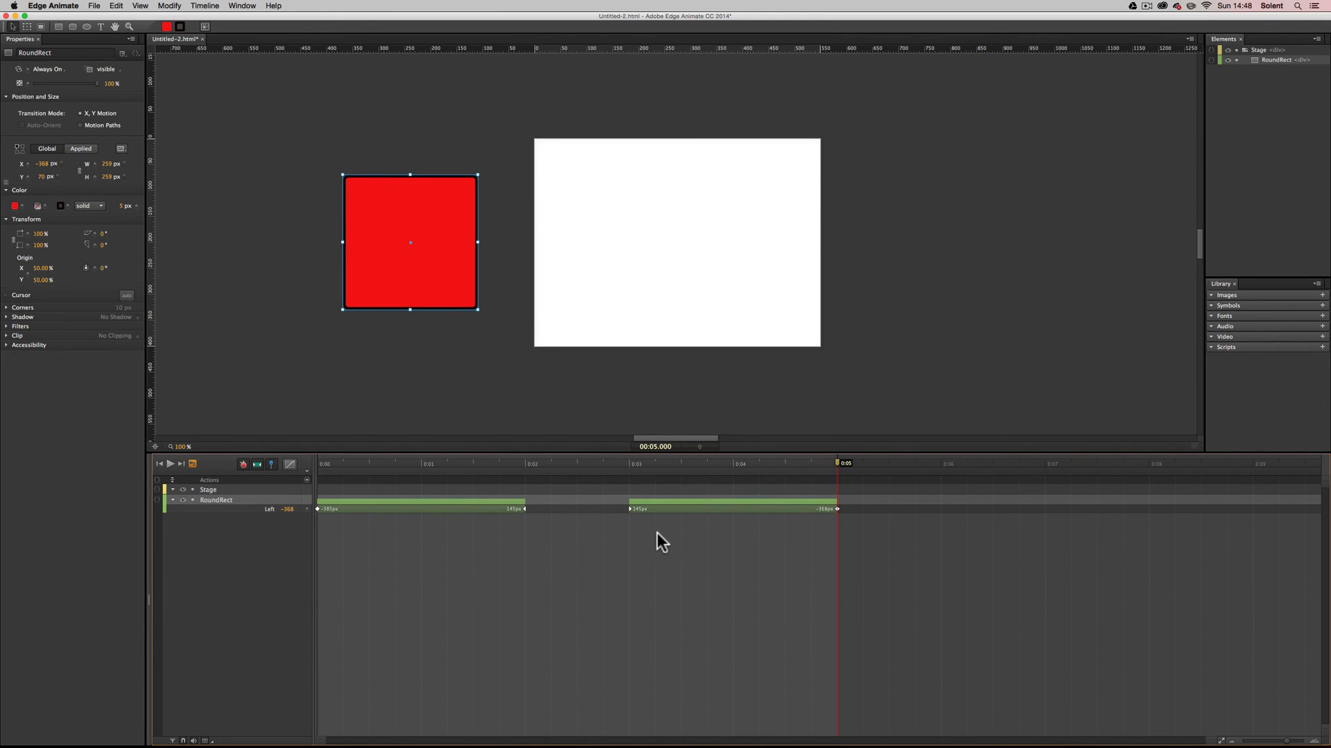
# Insert a timeline label named BoxIn at 0:02, where the slide-in ends.
pyautogui.moveTo(527, 463); pyautogui.dragTo(399, 463)
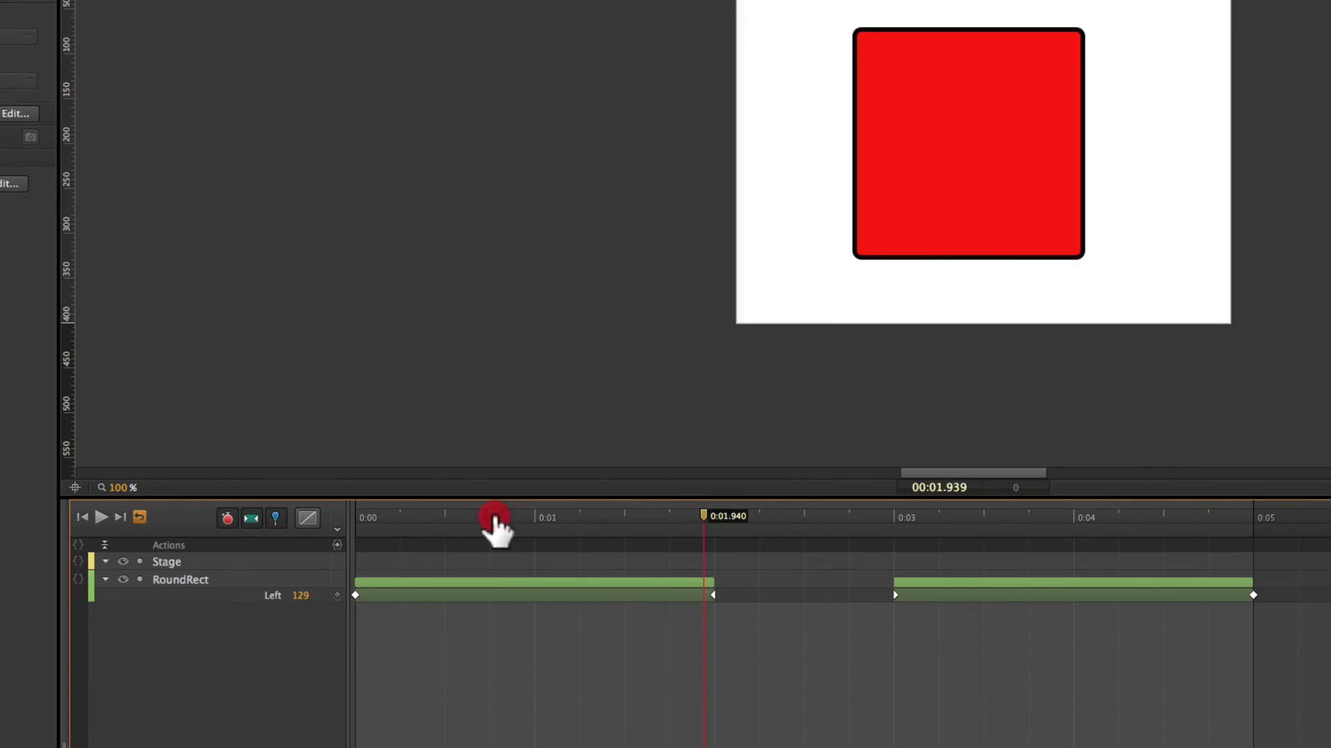
pyautogui.moveTo(493, 527); pyautogui.dragTo(714, 516)
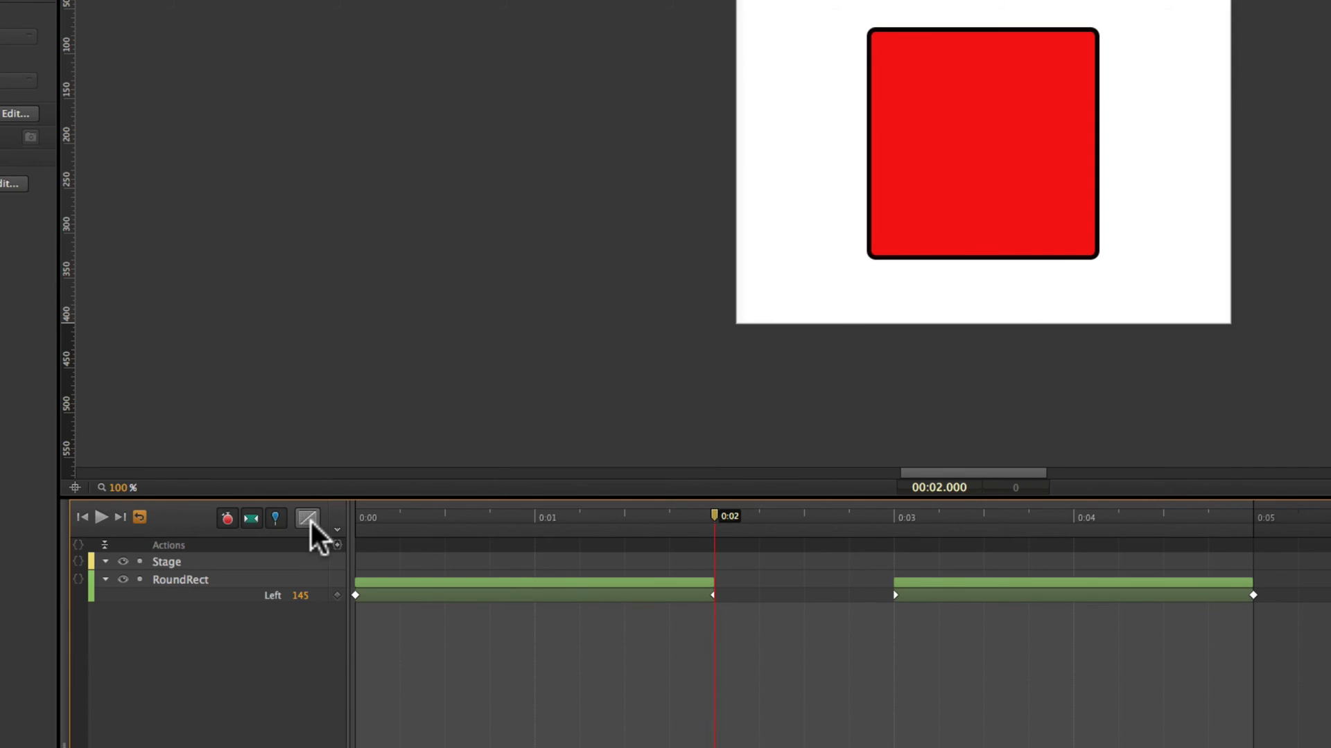
pyautogui.click(337, 541)
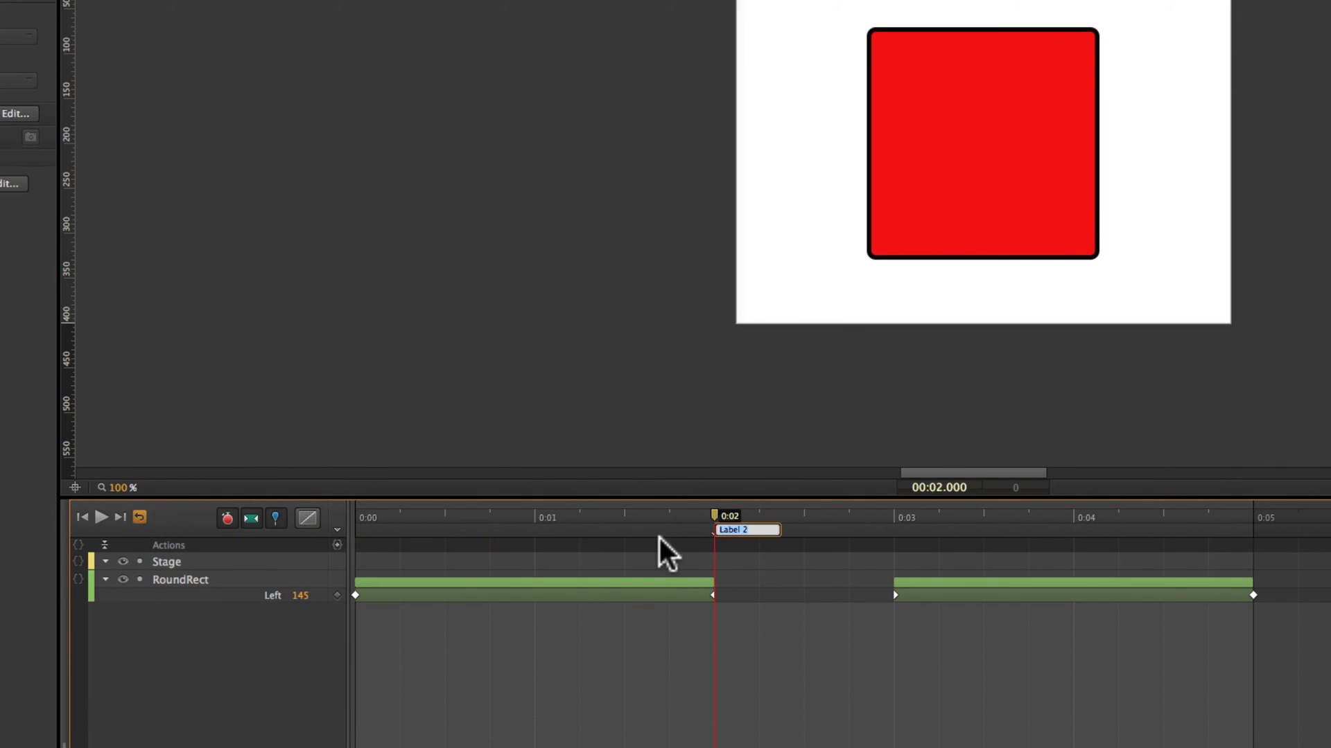
pyautogui.write('boxIn')
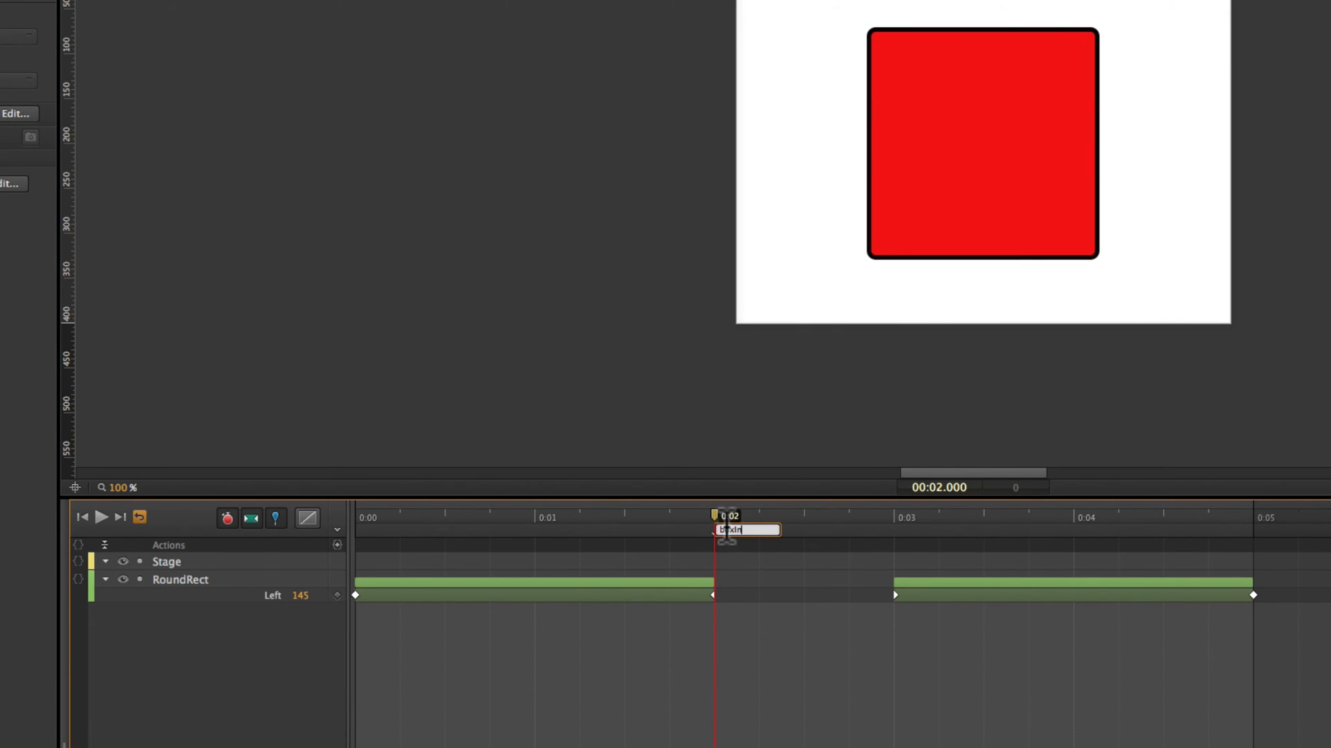
pyautogui.click(725, 530)
pyautogui.press('BackSpace')
pyautogui.write('B')
pyautogui.click(719, 515)
# Insert a timeline label named BoxOut at 0:03, and return the playhead to 0:00 with the Pin off.
pyautogui.moveTo(876, 513); pyautogui.dragTo(896, 516)
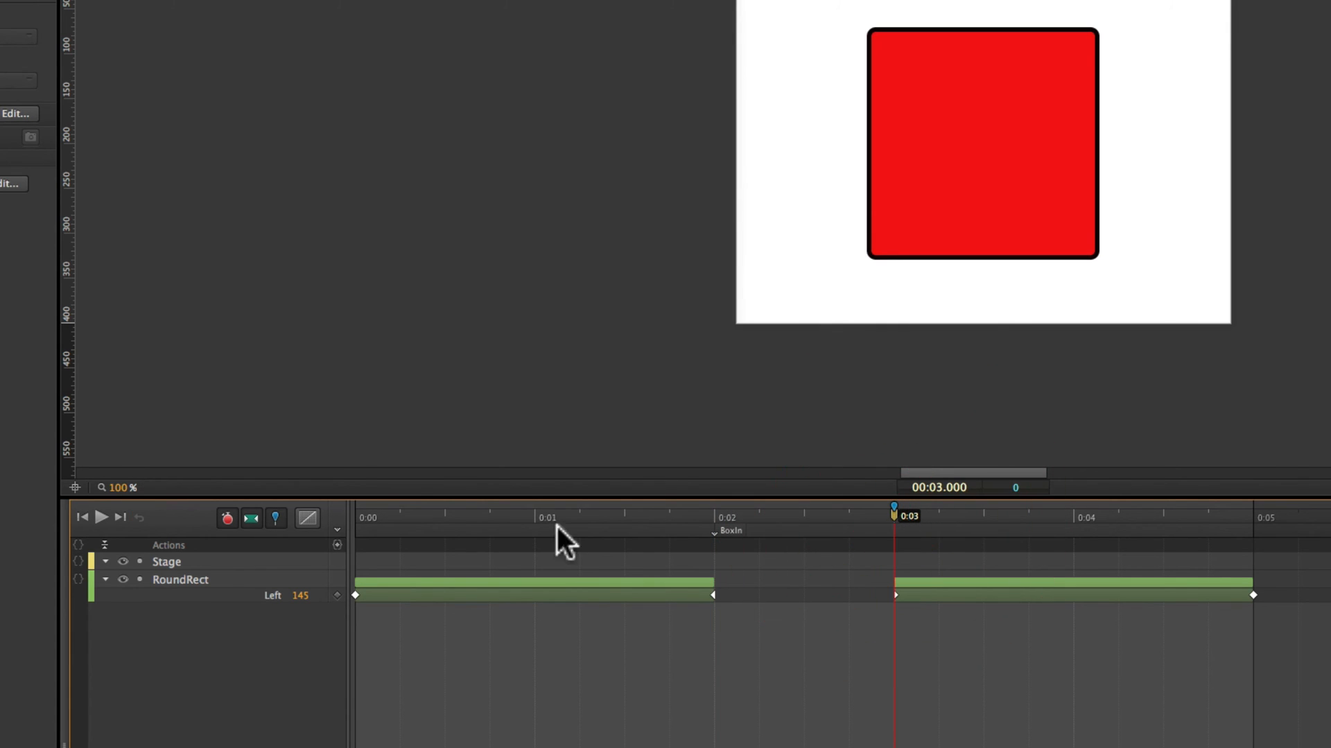
pyautogui.click(338, 543)
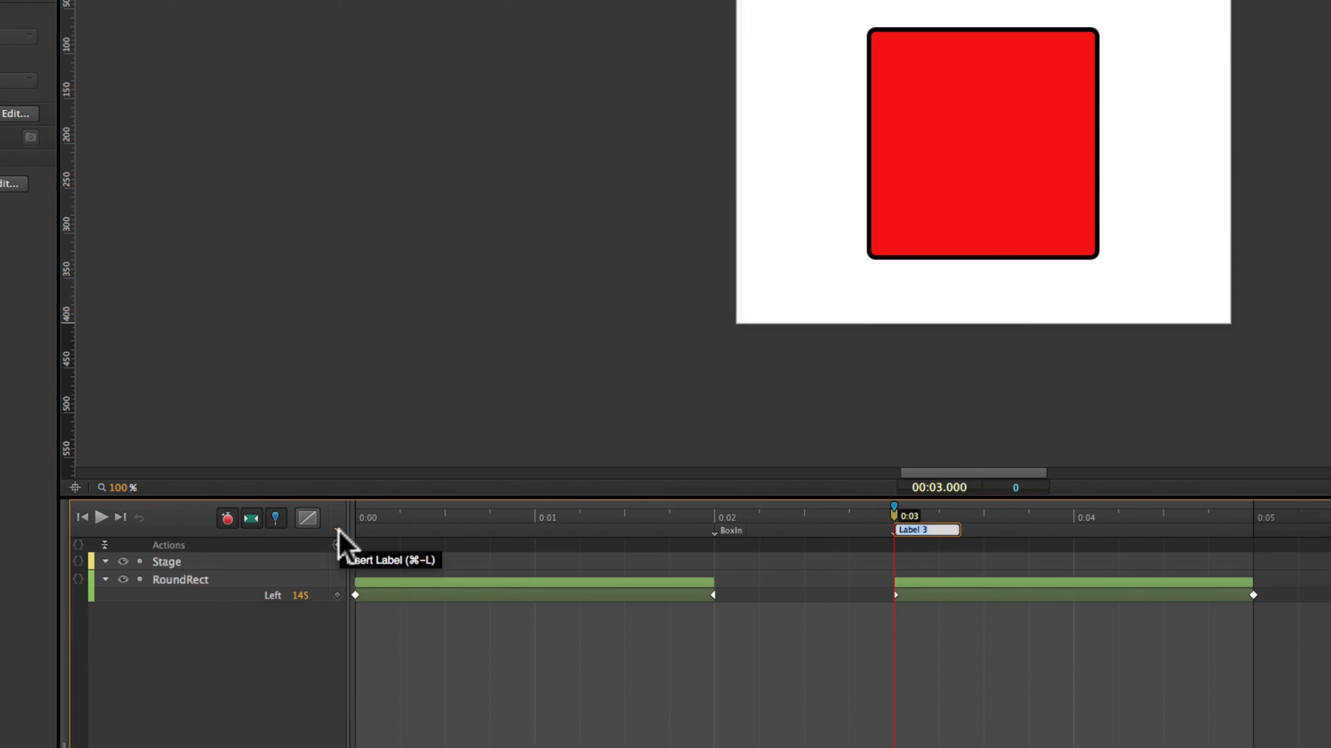
pyautogui.write('BoxOut')
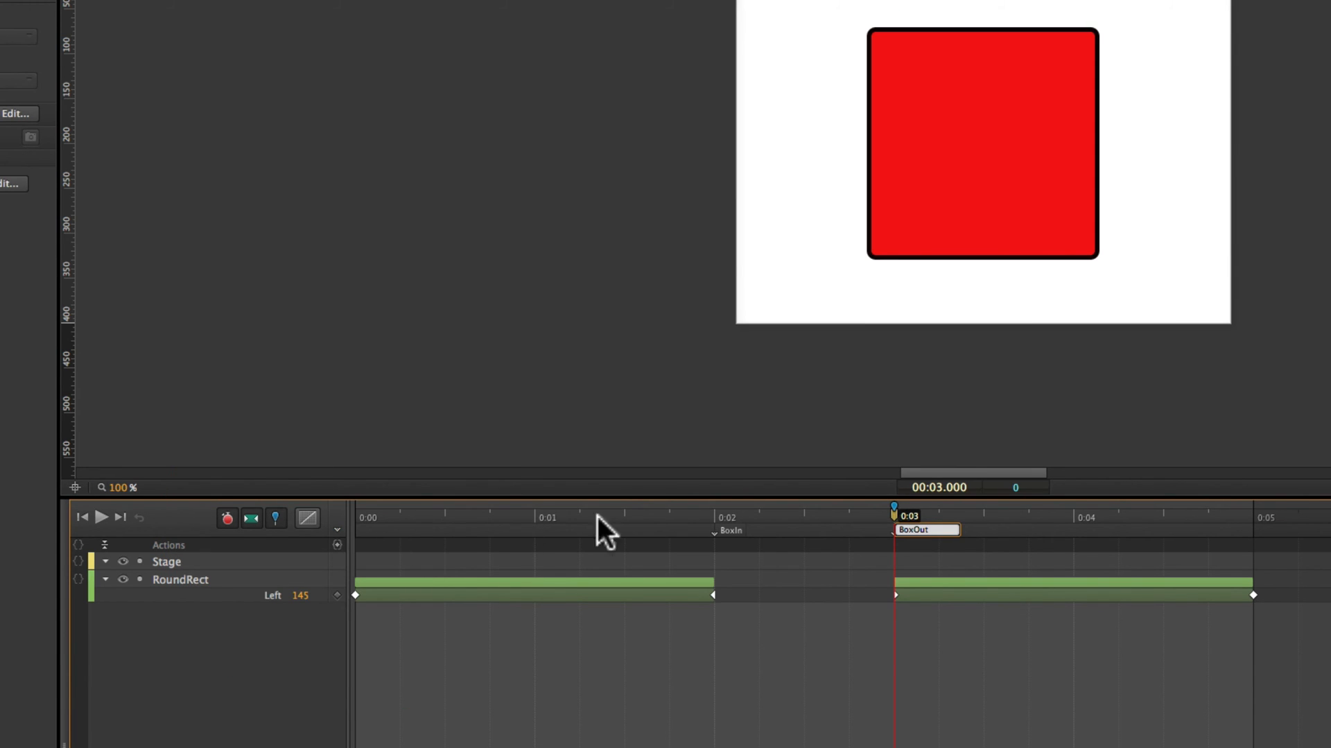
pyautogui.click(768, 531)
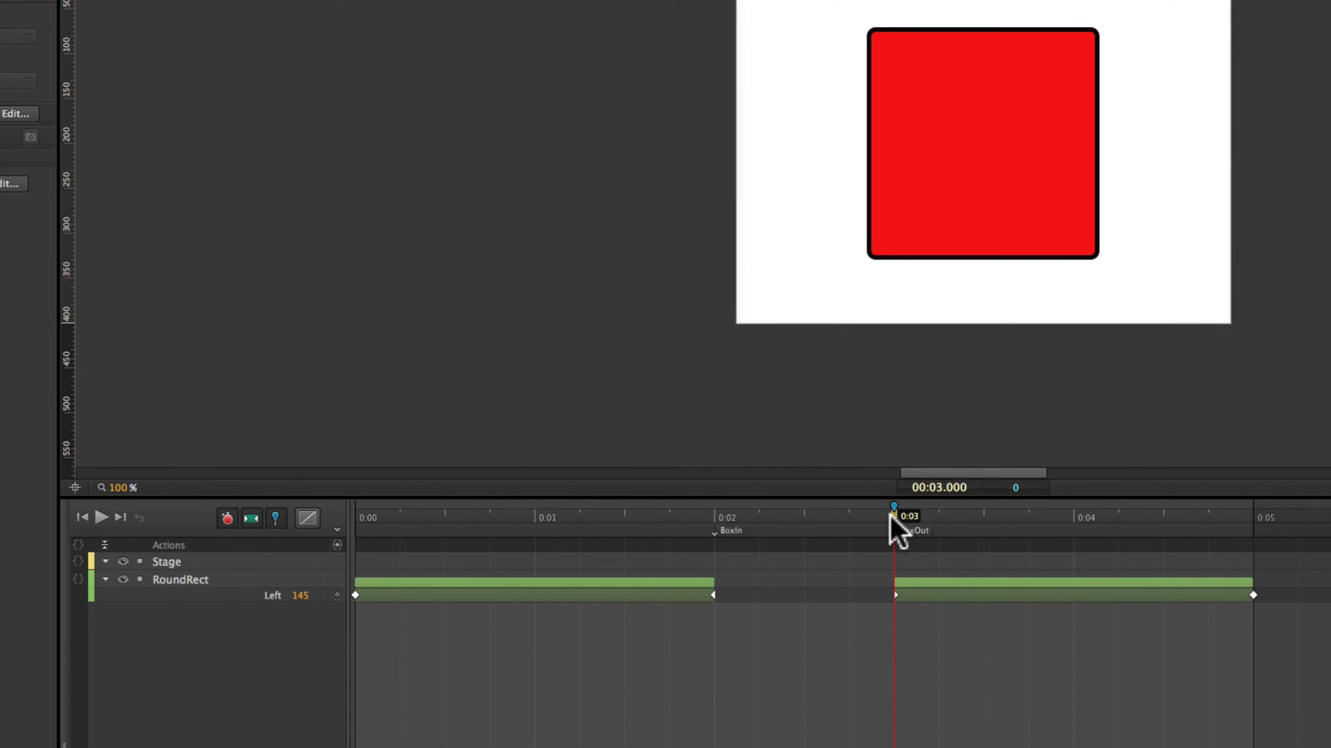
pyautogui.click(824, 518)
pyautogui.moveTo(895, 518)
pyautogui.mouseDown()
pyautogui.moveTo(721, 525)
pyautogui.moveTo(56, 489)
pyautogui.mouseUp()
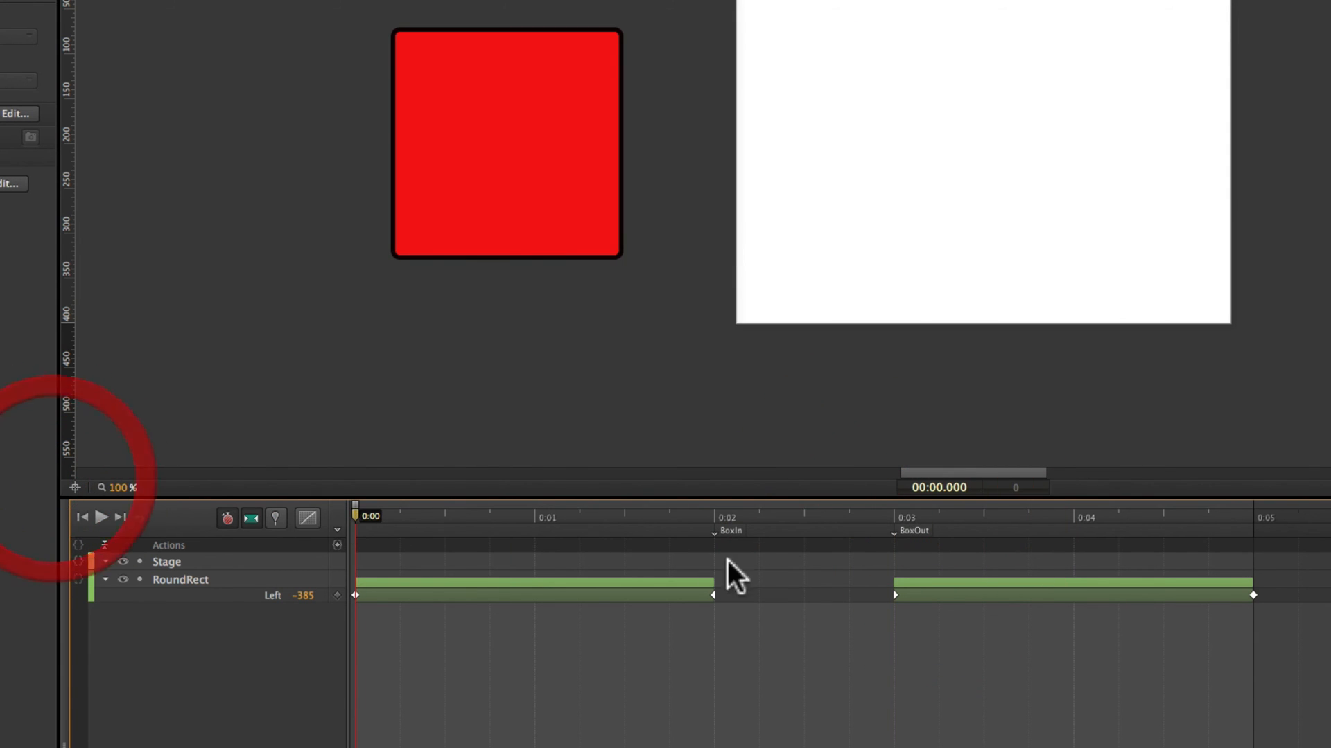
# Try out the BoxOut label's editing options and selecting and sliding the label, leaving it at 0:03.
pyautogui.rightClick(897, 531)
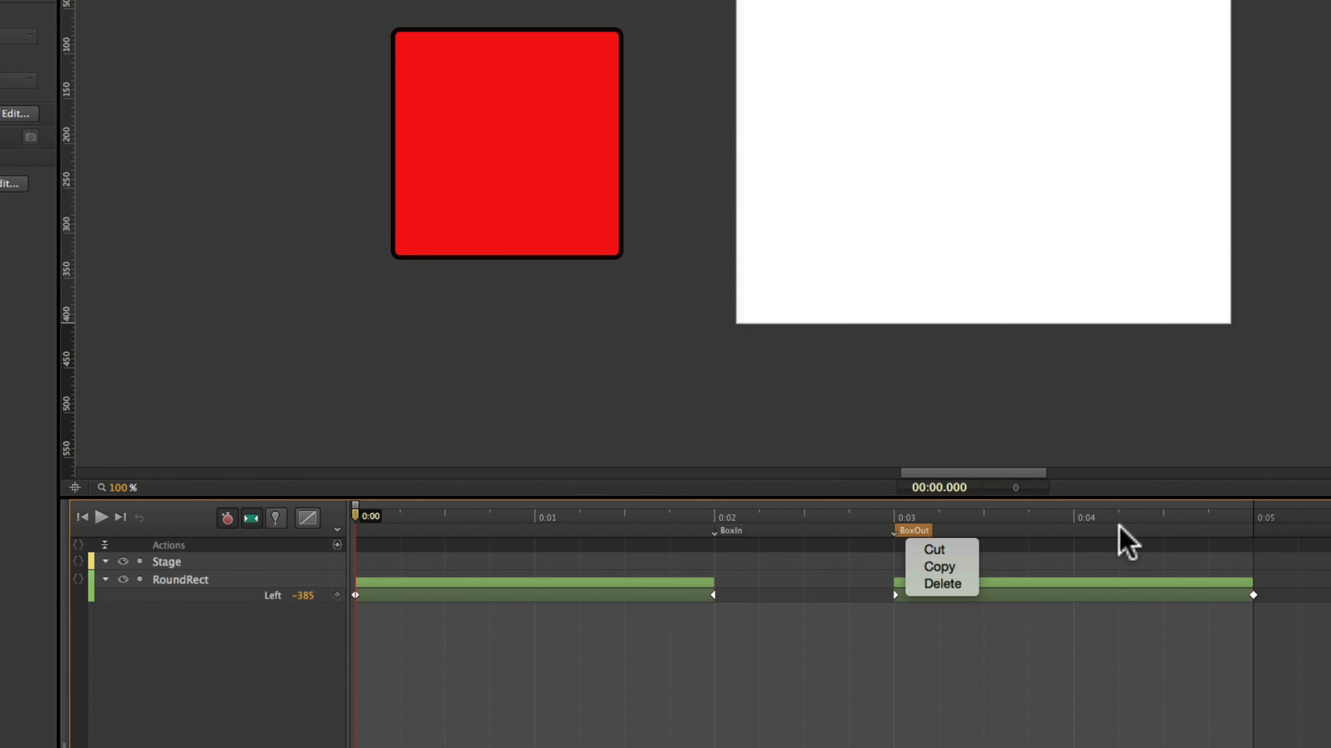
pyautogui.click(1099, 514)
pyautogui.click(901, 530)
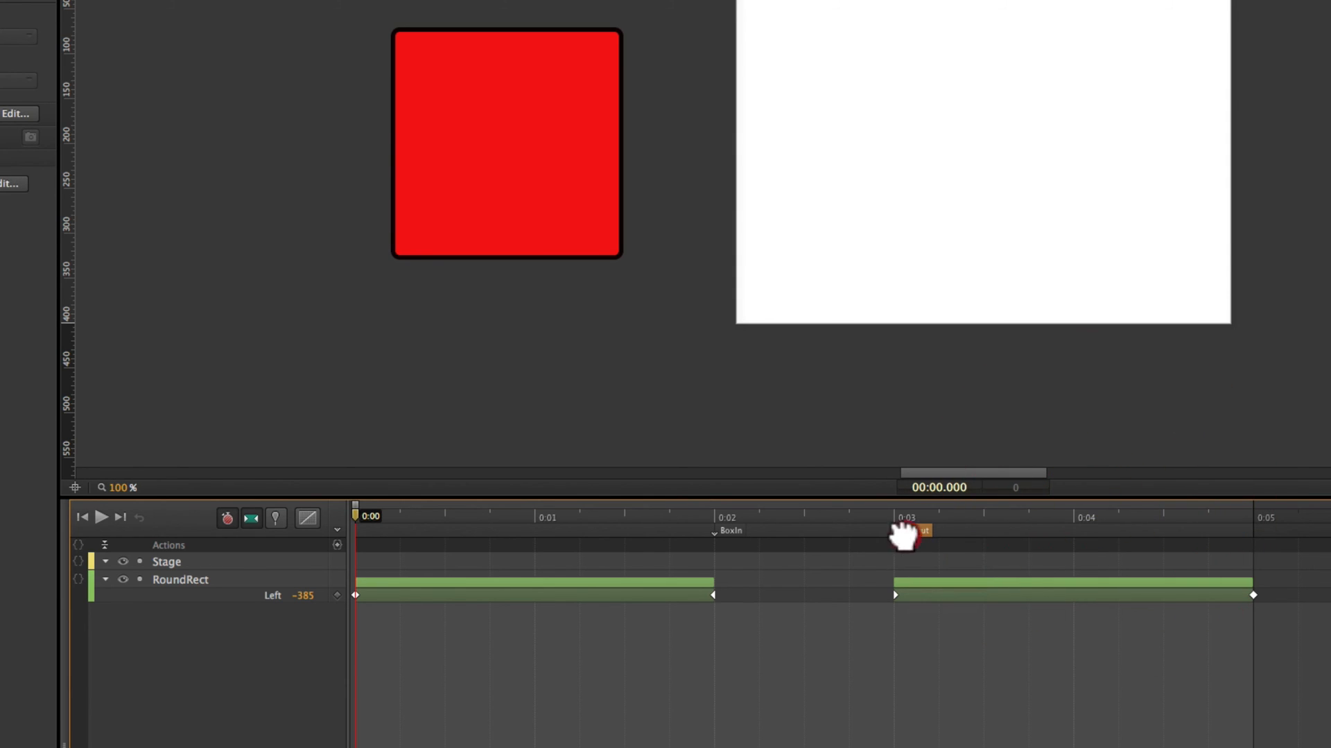
pyautogui.moveTo(902, 535)
pyautogui.mouseDown()
pyautogui.moveTo(919, 535)
pyautogui.moveTo(808, 537)
pyautogui.moveTo(1025, 540)
pyautogui.moveTo(858, 540)
pyautogui.moveTo(894, 543)
pyautogui.mouseUp()
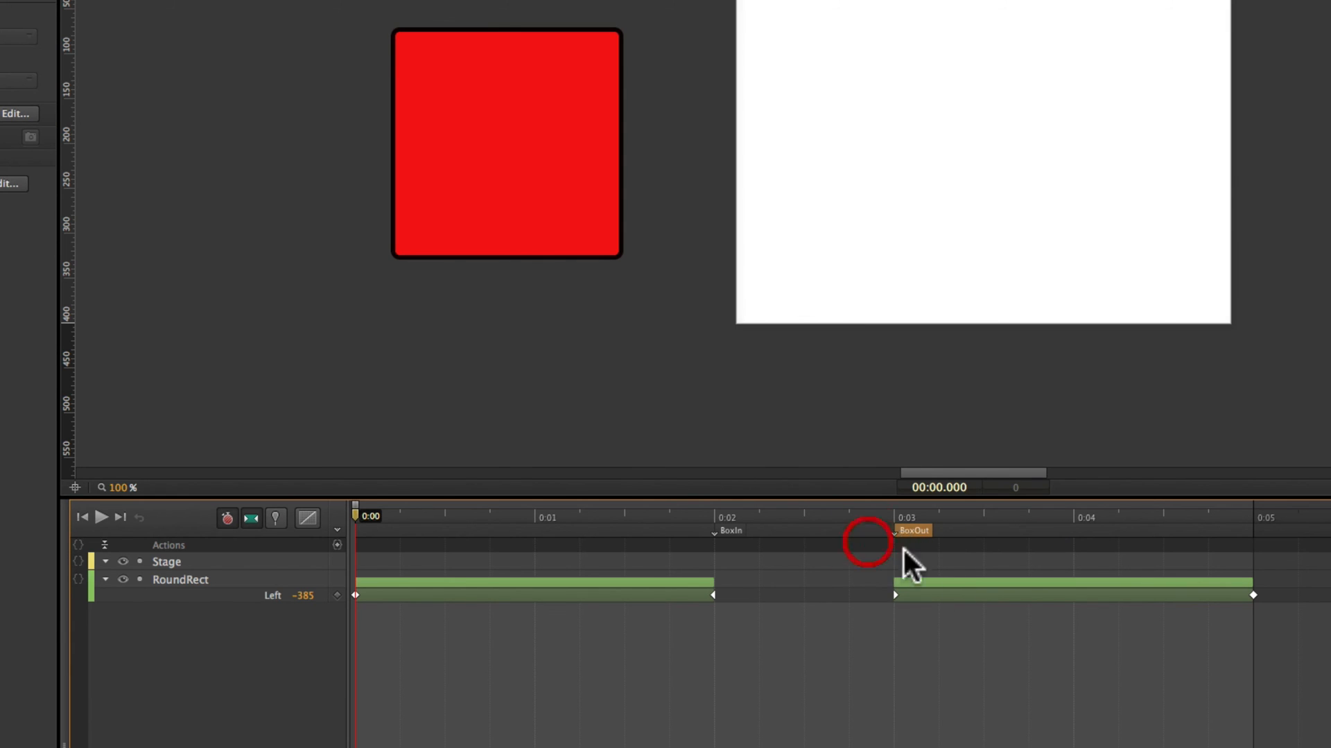
pyautogui.click(1057, 638)
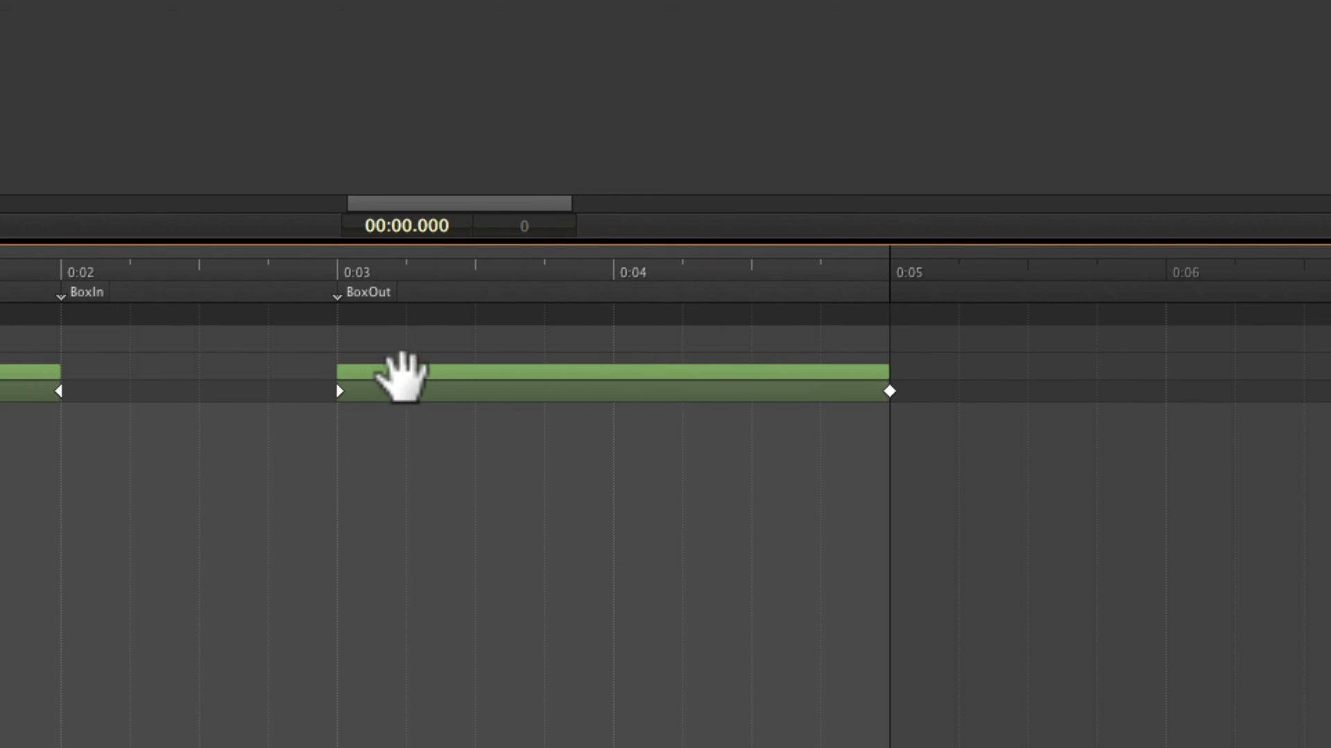
# Select the slide-out transition together with the BoxOut label and shift both slightly earlier, to just before 0:03.
pyautogui.click(390, 377)
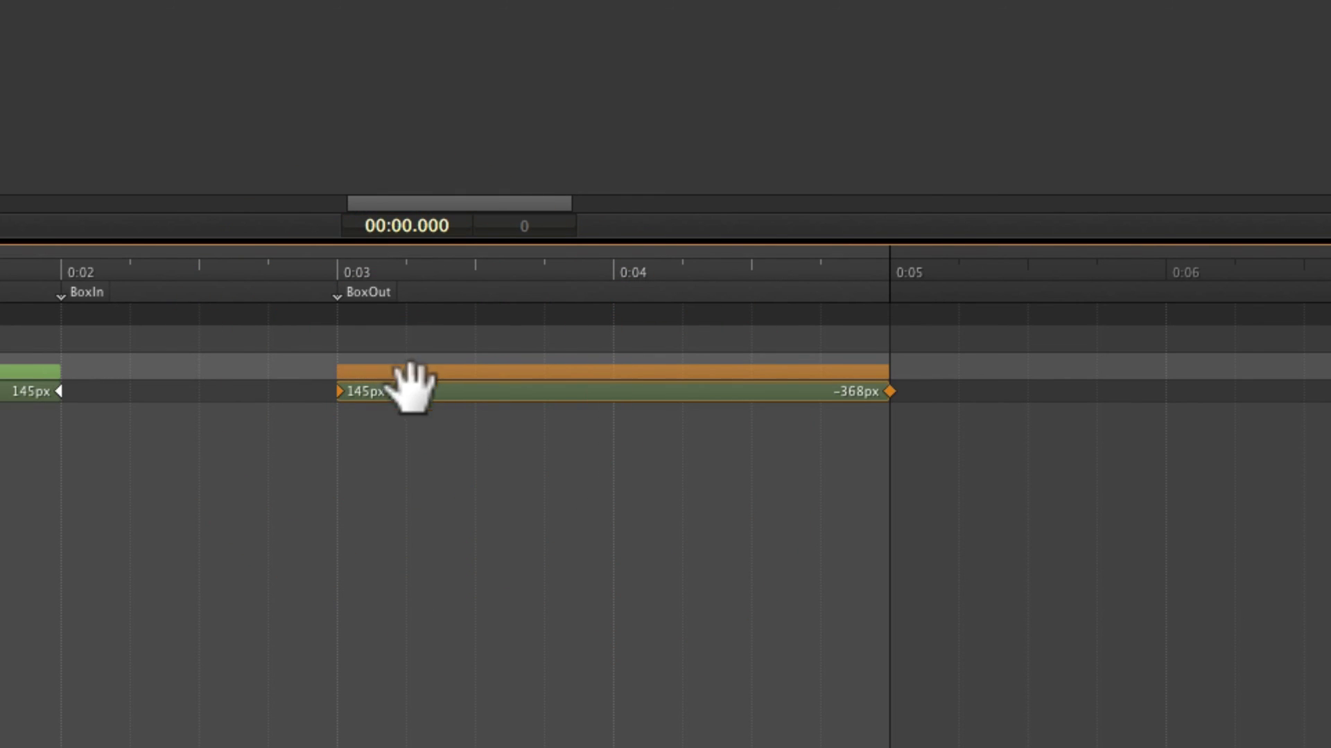
pyautogui.click(367, 292)
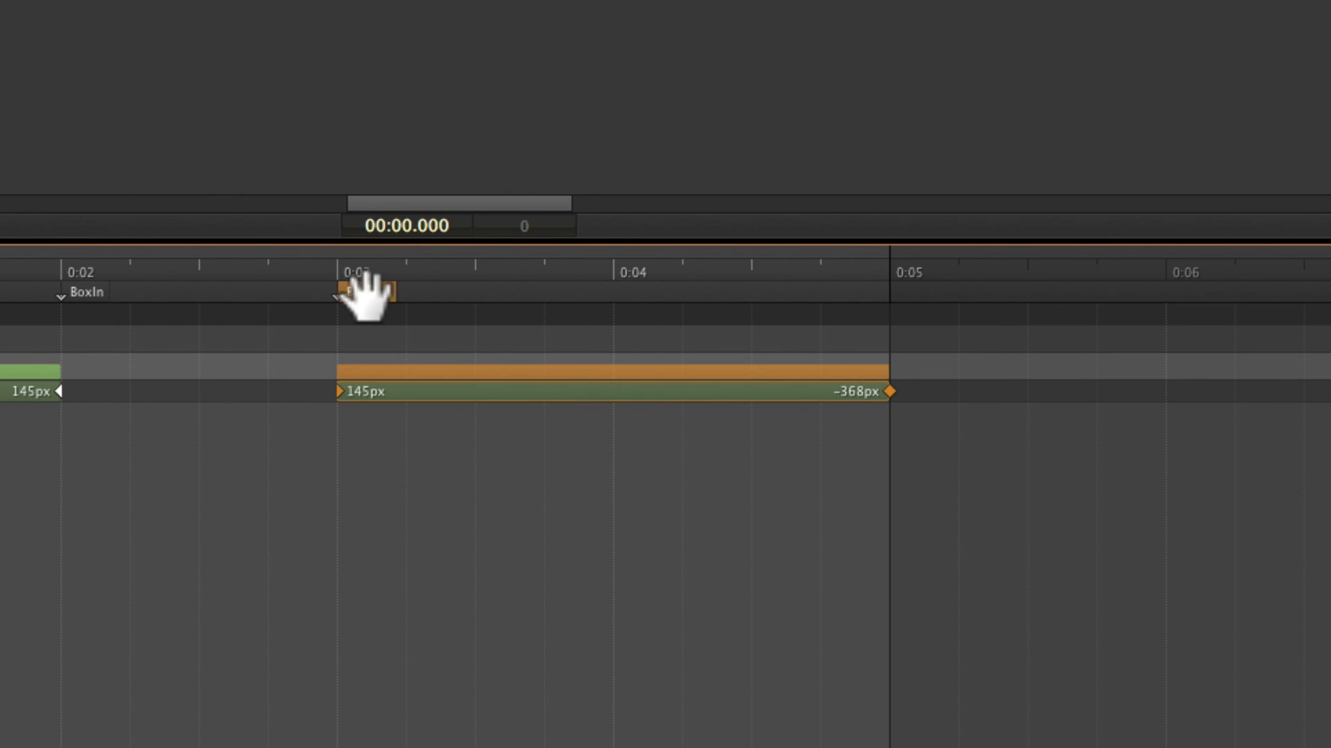
pyautogui.moveTo(366, 291)
pyautogui.mouseDown()
pyautogui.moveTo(522, 309)
pyautogui.moveTo(252, 317)
pyautogui.moveTo(460, 332)
pyautogui.moveTo(511, 395)
pyautogui.moveTo(647, 398)
pyautogui.moveTo(404, 383)
pyautogui.moveTo(360, 319)
pyautogui.mouseUp()
pyautogui.click(386, 362)
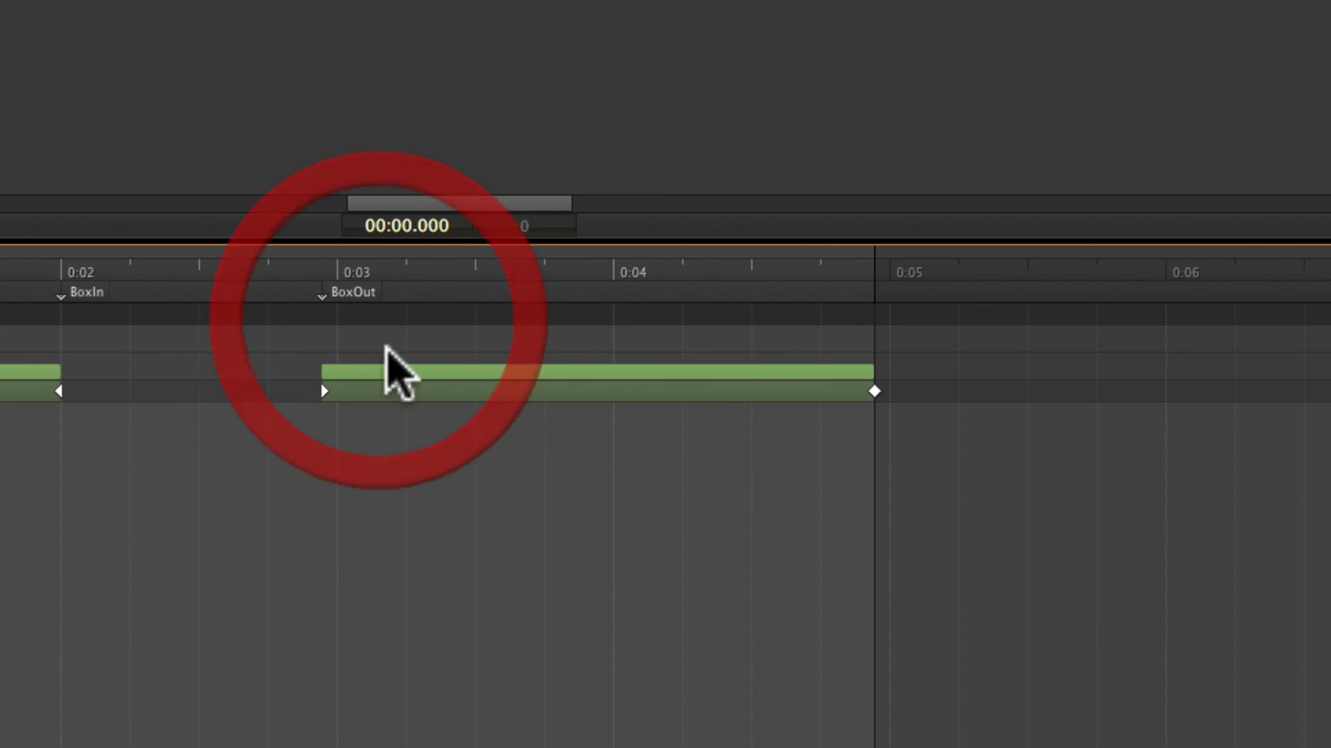
pyautogui.moveTo(380, 366)
pyautogui.mouseDown()
pyautogui.moveTo(380, 380)
pyautogui.moveTo(509, 380)
pyautogui.moveTo(395, 377)
pyautogui.mouseUp()
pyautogui.click(343, 292)
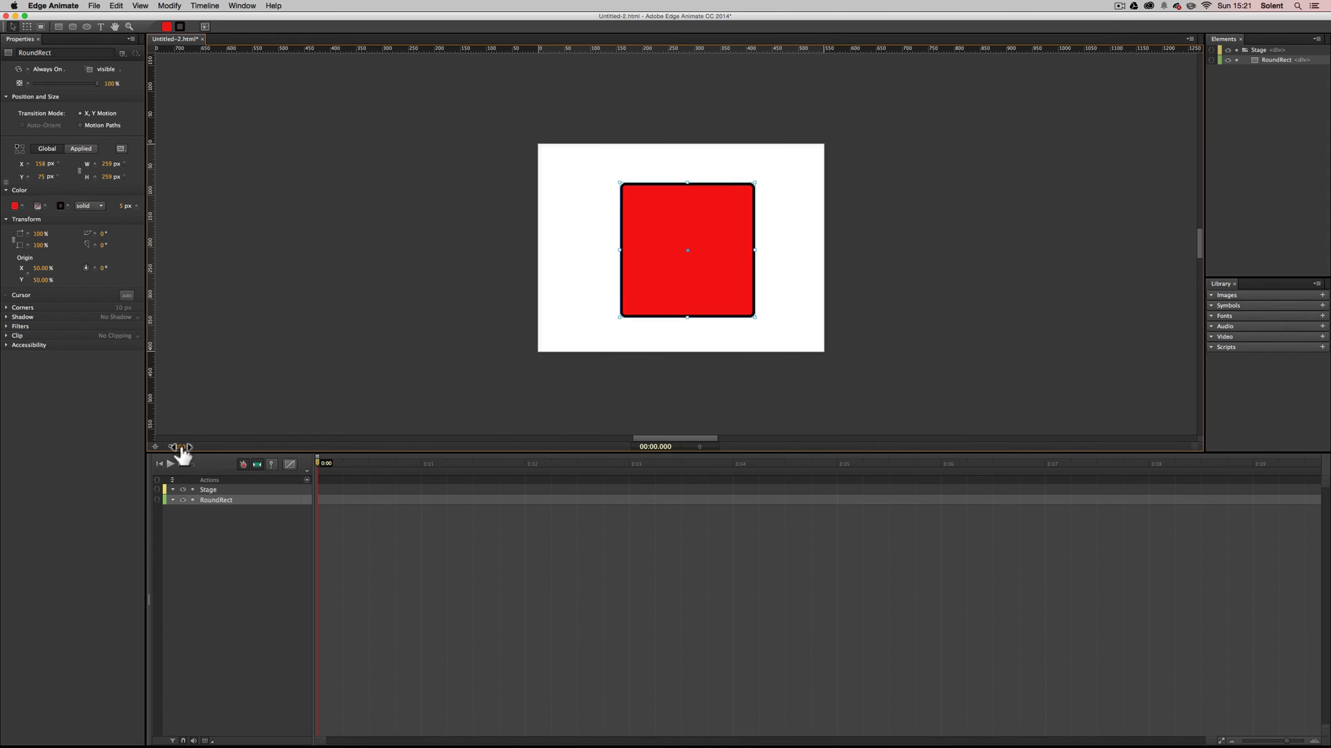
# Try several stage magnifications up to about 205%, re-centring the stage, and settle on 167% while panning around it.
pyautogui.moveTo(180, 448)
pyautogui.mouseDown()
pyautogui.moveTo(257, 449)
pyautogui.moveTo(197, 448)
pyautogui.mouseUp()
pyautogui.click(156, 448)
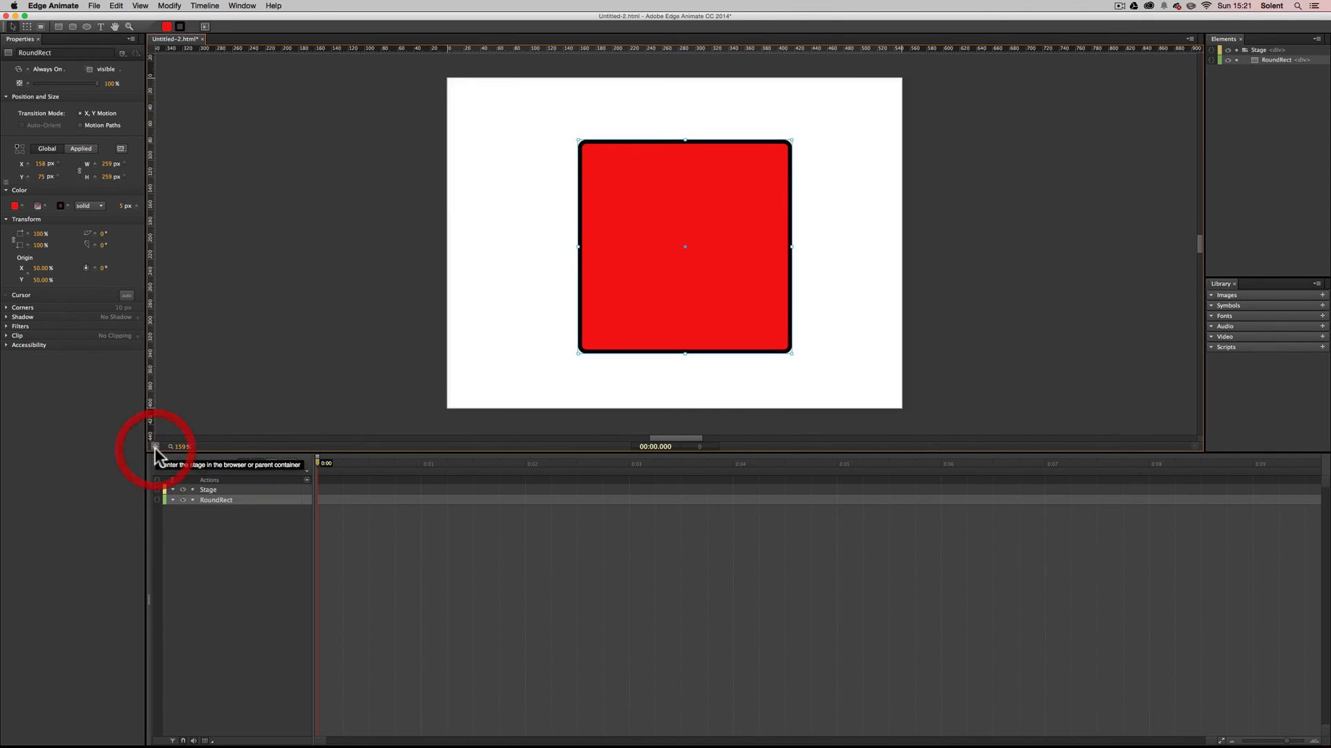
pyautogui.moveTo(191, 448); pyautogui.dragTo(201, 447)
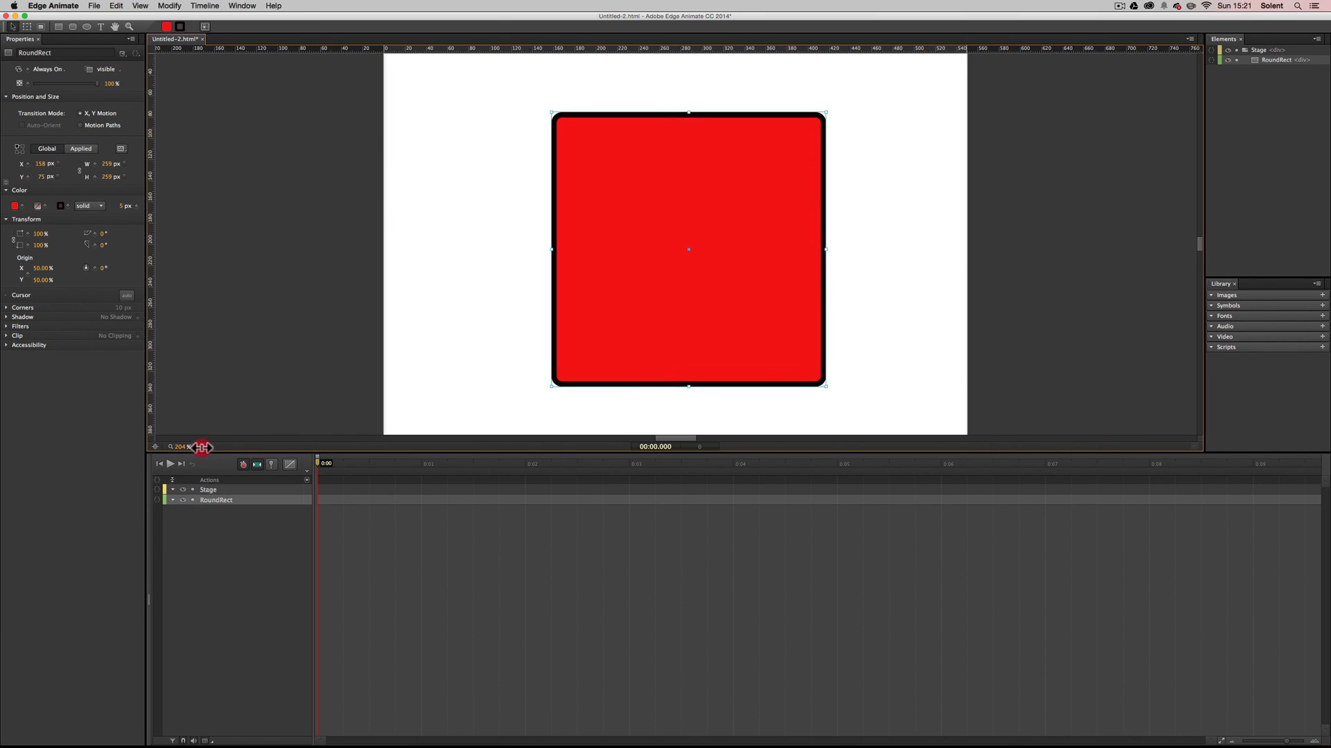
pyautogui.click(155, 448)
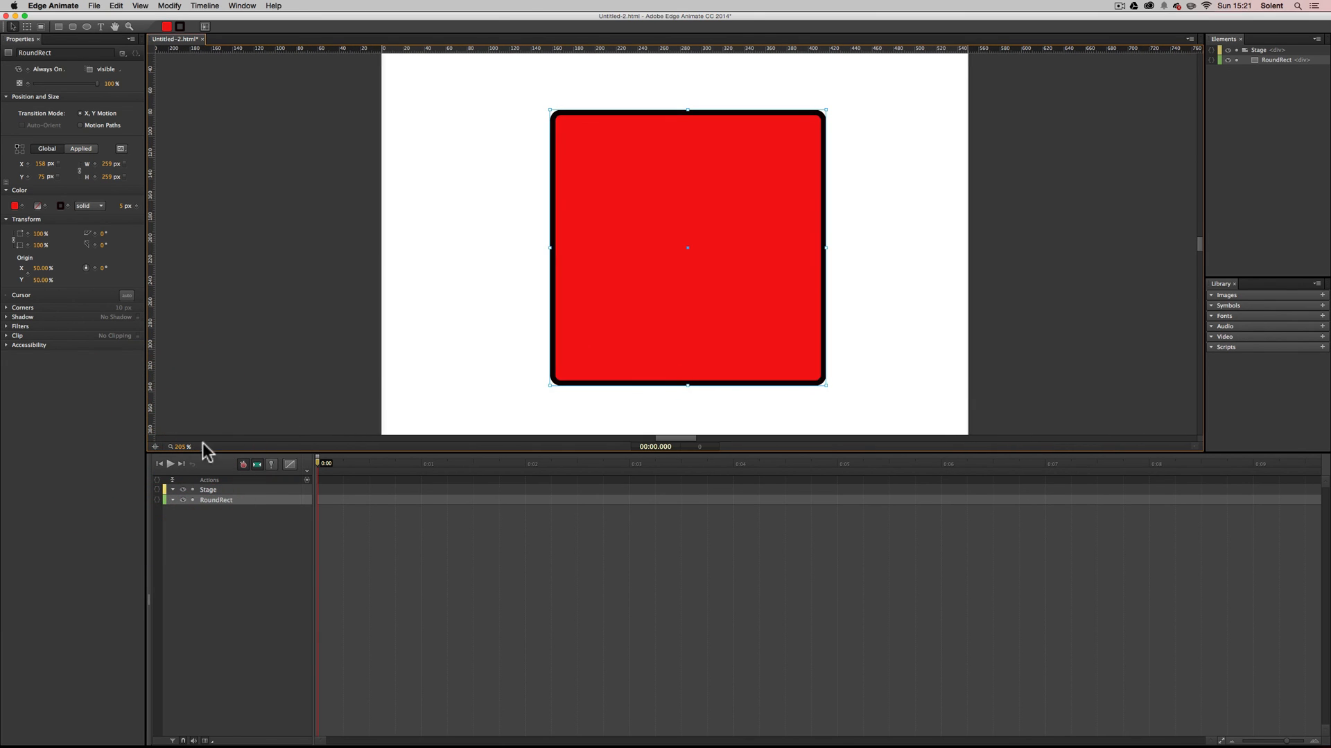
pyautogui.moveTo(184, 450); pyautogui.dragTo(161, 449)
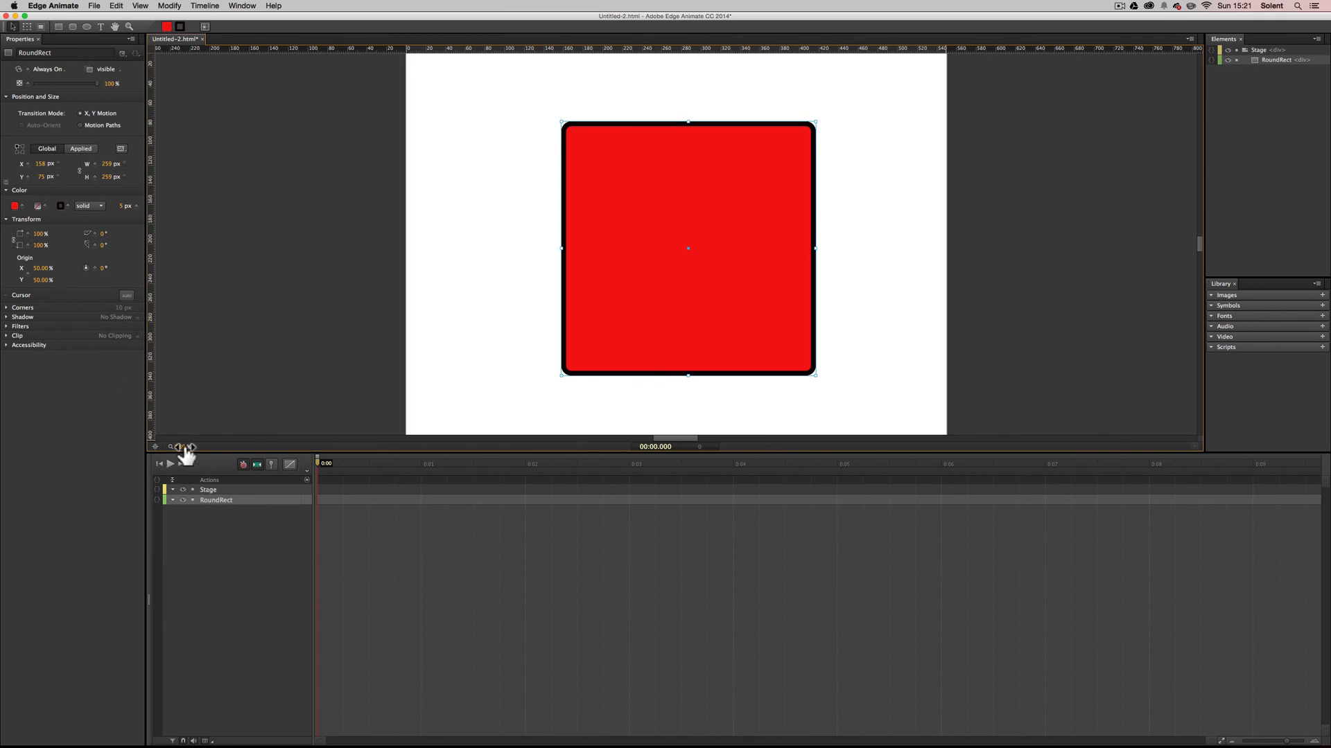
pyautogui.moveTo(185, 447); pyautogui.dragTo(172, 447)
pyautogui.scroll(-2, 433, 247)
pyautogui.scroll(2, 432, 248)
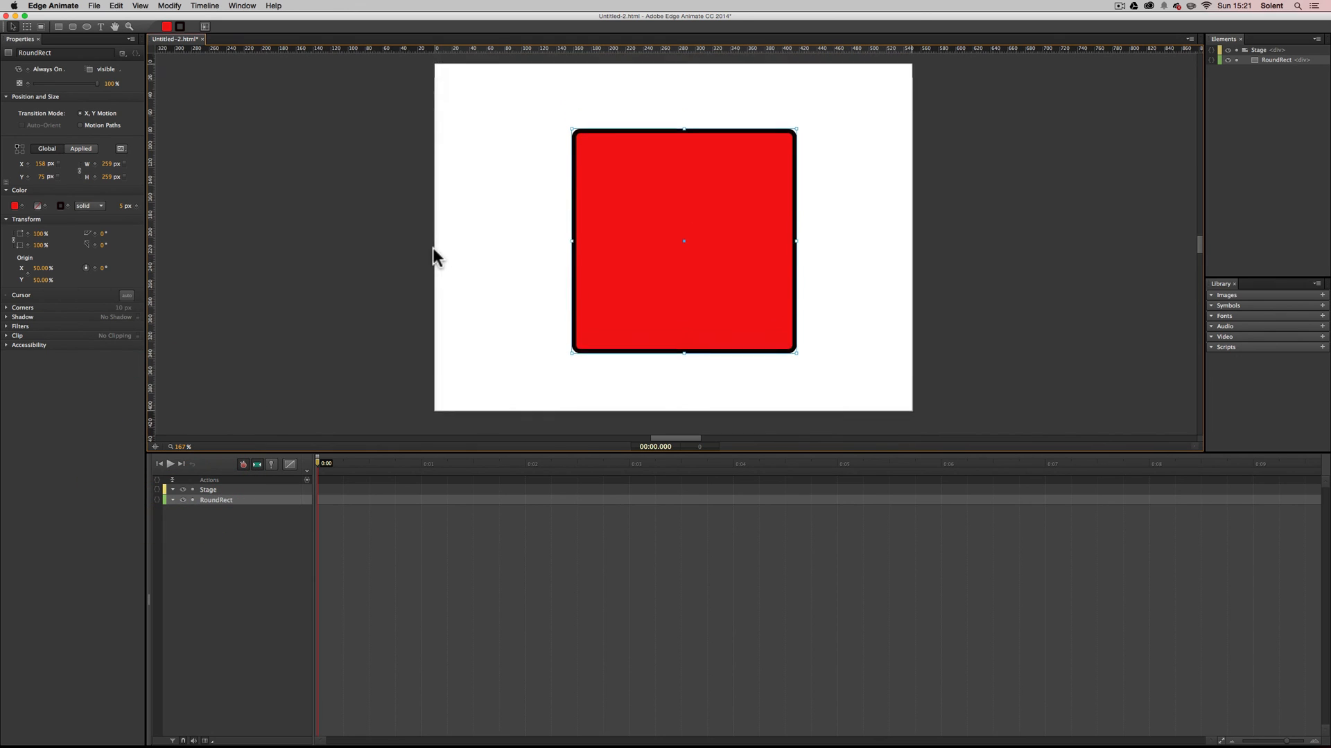
pyautogui.hscroll(-3, 442, 249)
pyautogui.hscroll(5, 442, 247)
pyautogui.hscroll(-1, 442, 247)
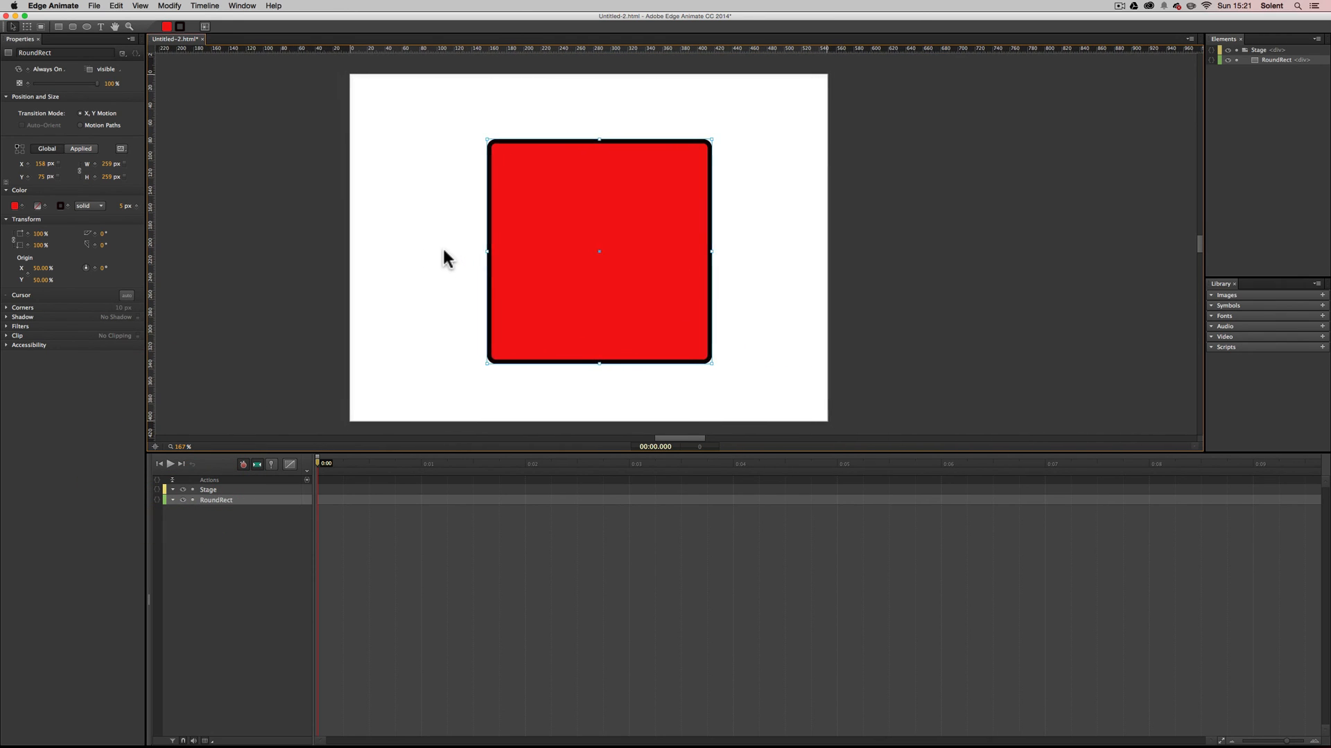
pyautogui.scroll(-1, 442, 247)
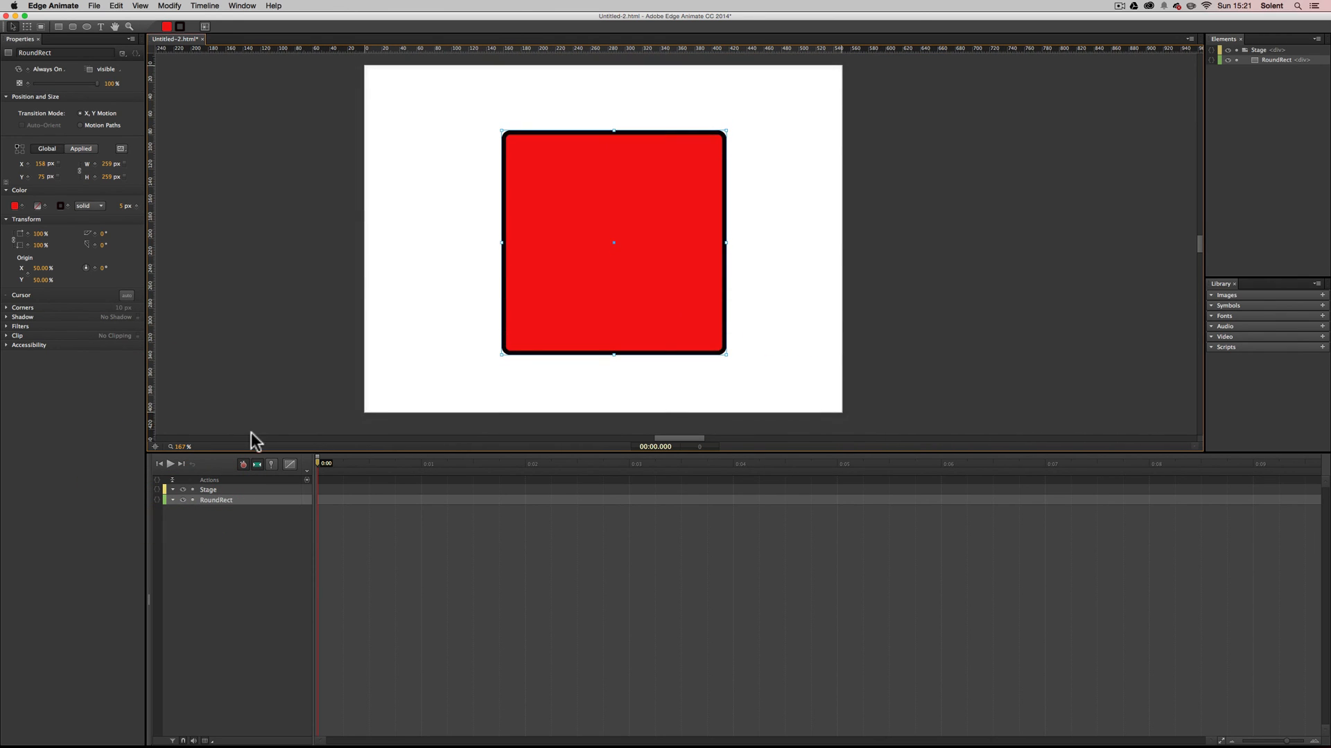
# Rename the RoundRect element as box.
pyautogui.doubleClick(229, 500)
pyautogui.write('b')
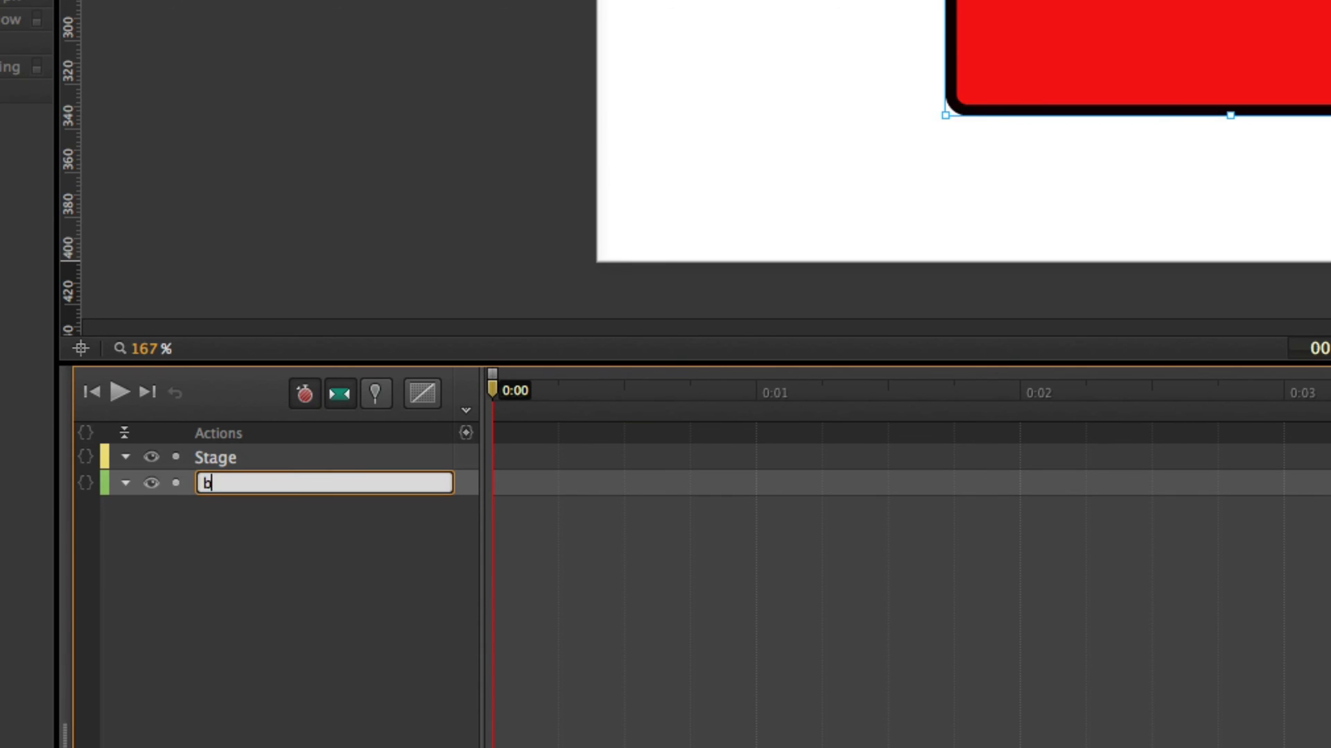
pyautogui.write('o')
pyautogui.write('x')
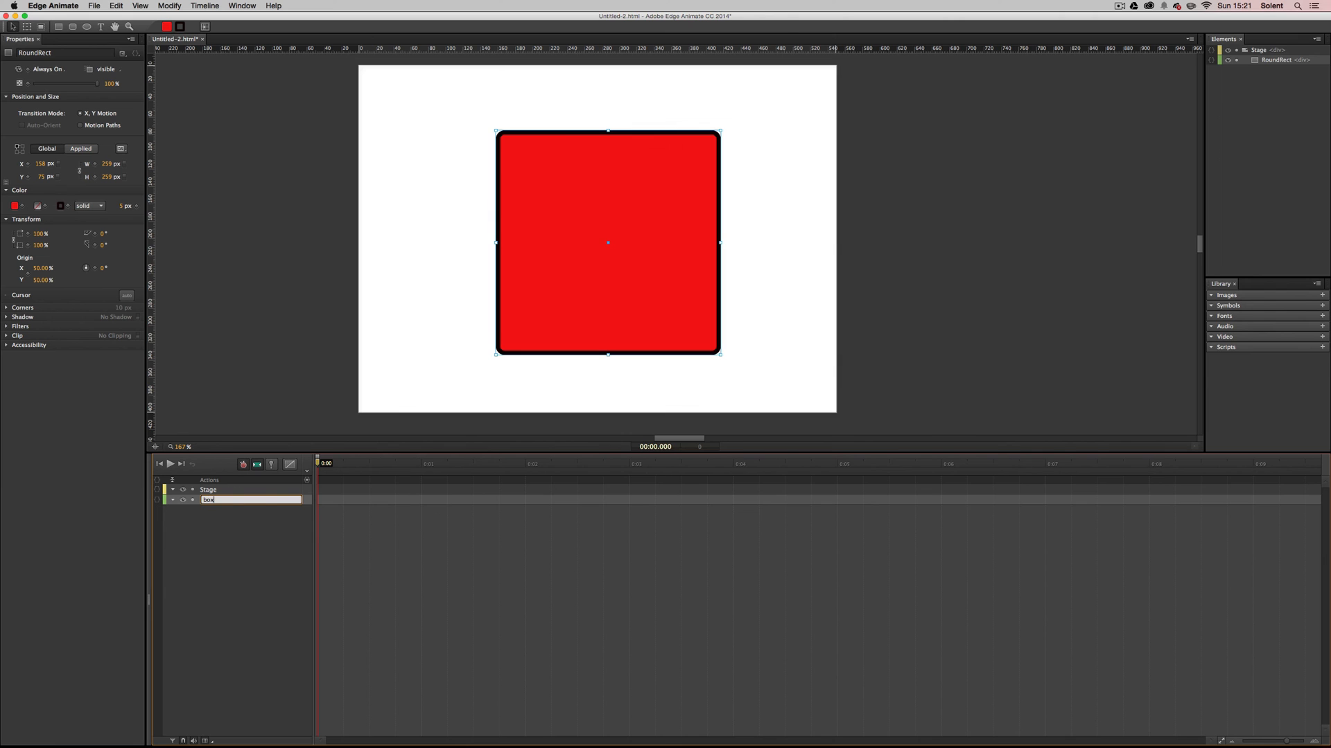
pyautogui.click(1284, 188)
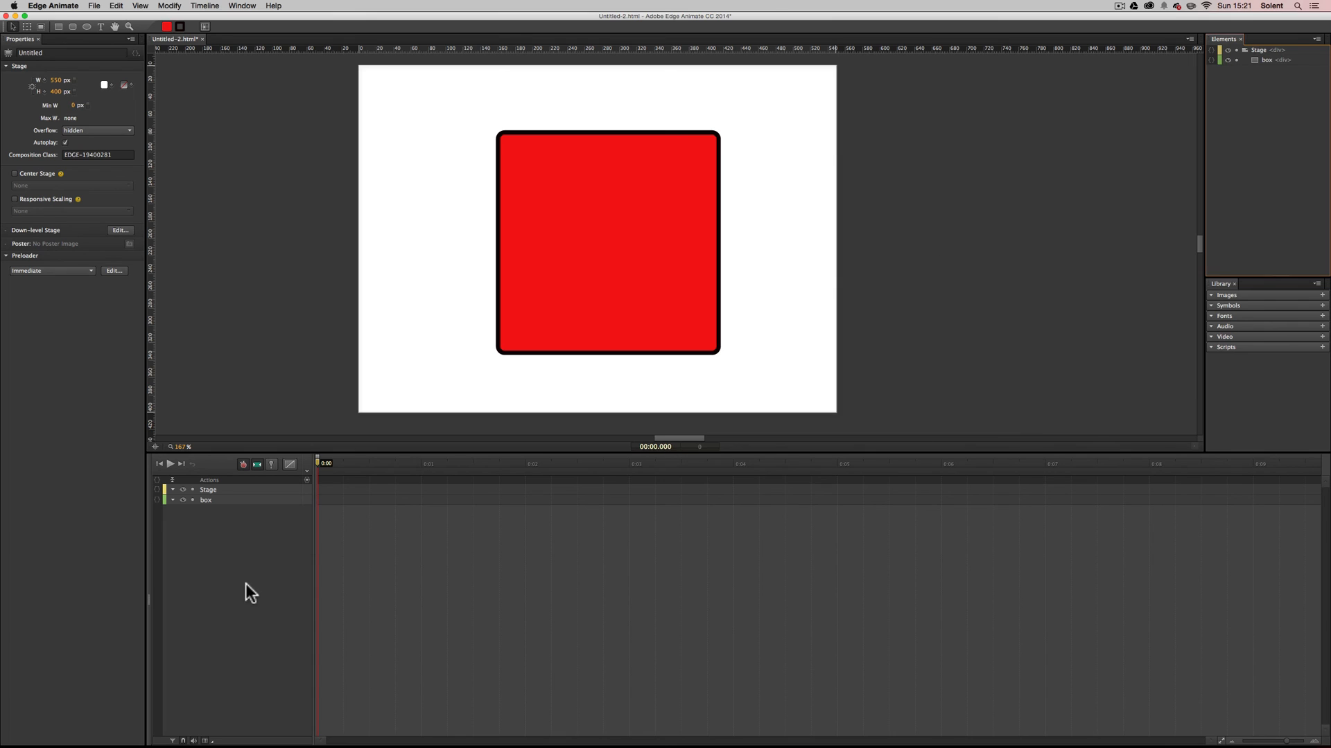
# Toggle the visibility of the box element, and hide the Stage.
pyautogui.click(182, 500)
pyautogui.click(182, 500)
pyautogui.click(183, 500)
pyautogui.click(182, 490)
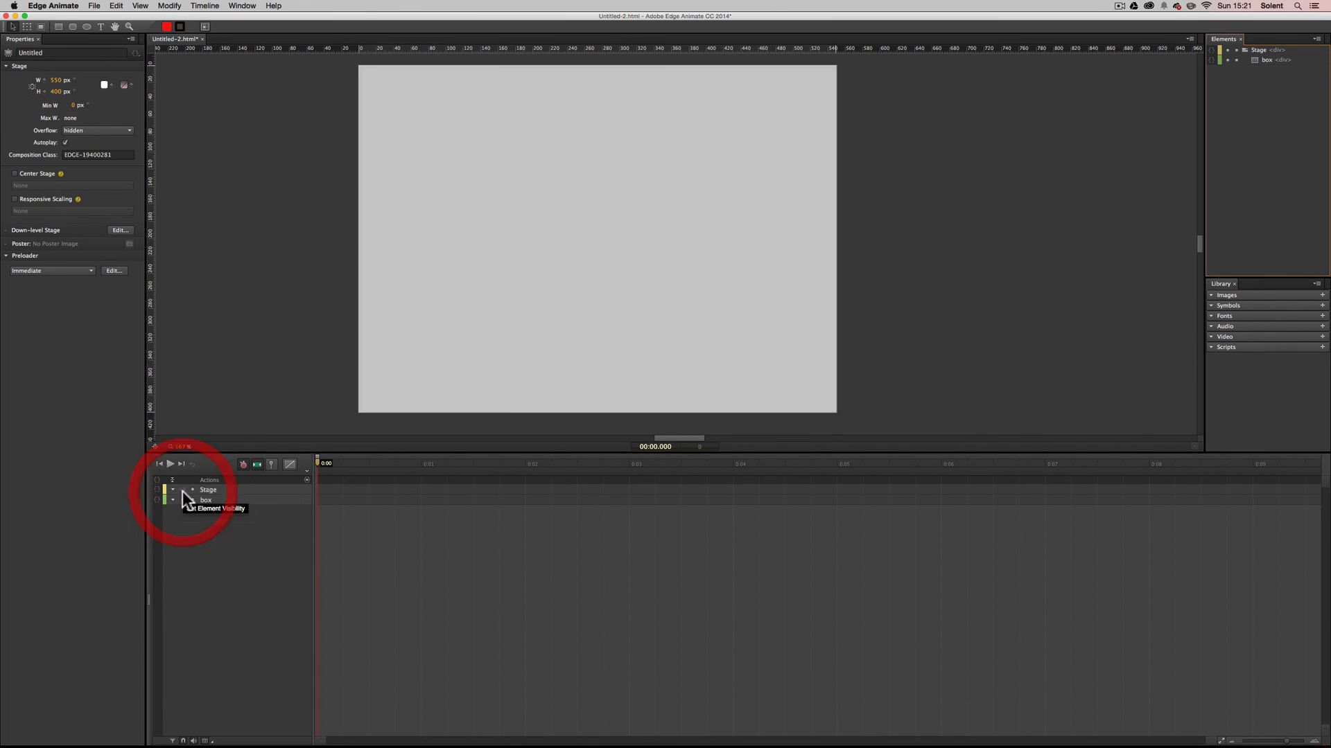